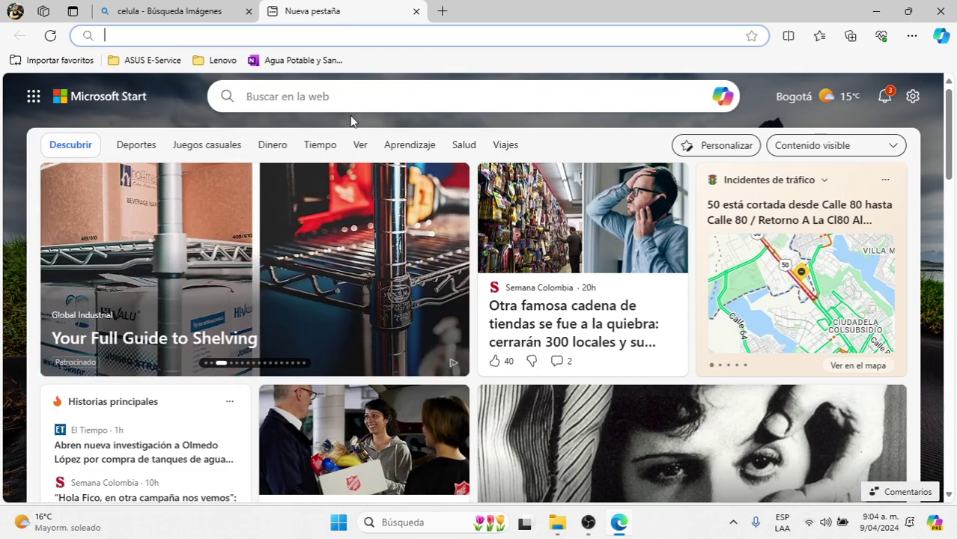
pyautogui.click(34, 96)
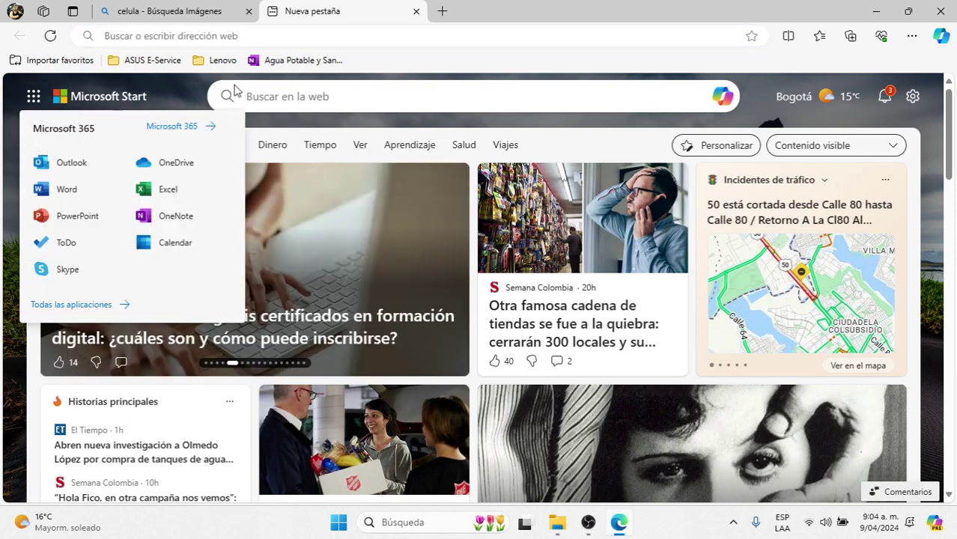
pyautogui.click(784, 122)
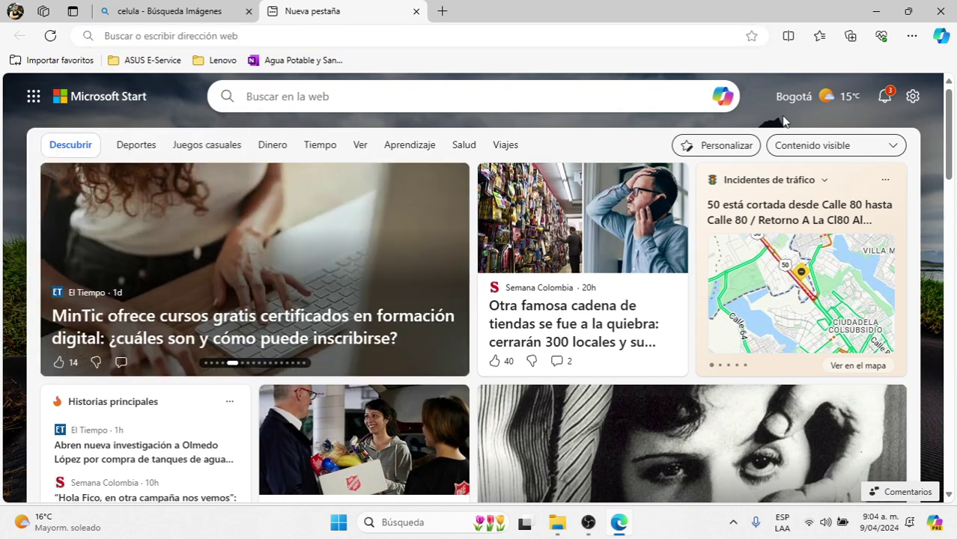
pyautogui.click(913, 98)
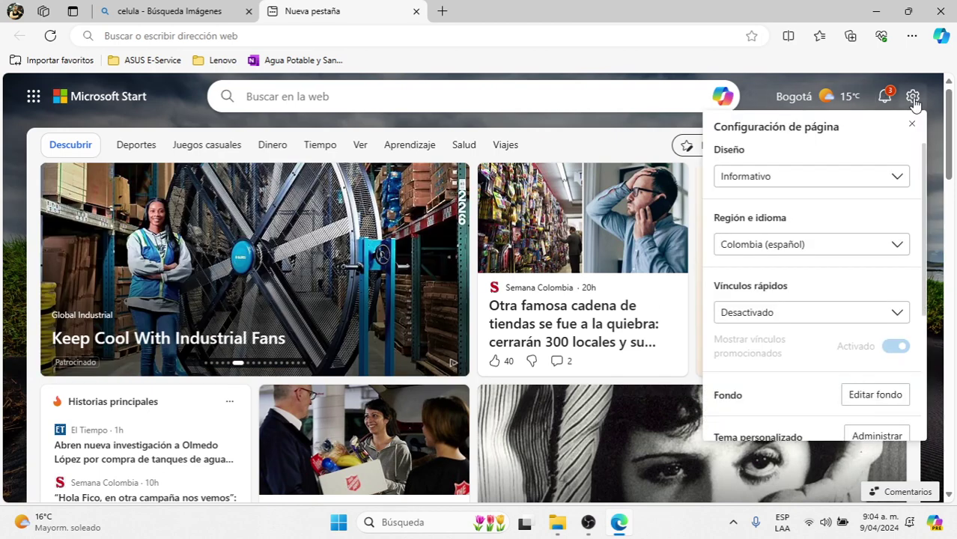
pyautogui.click(913, 98)
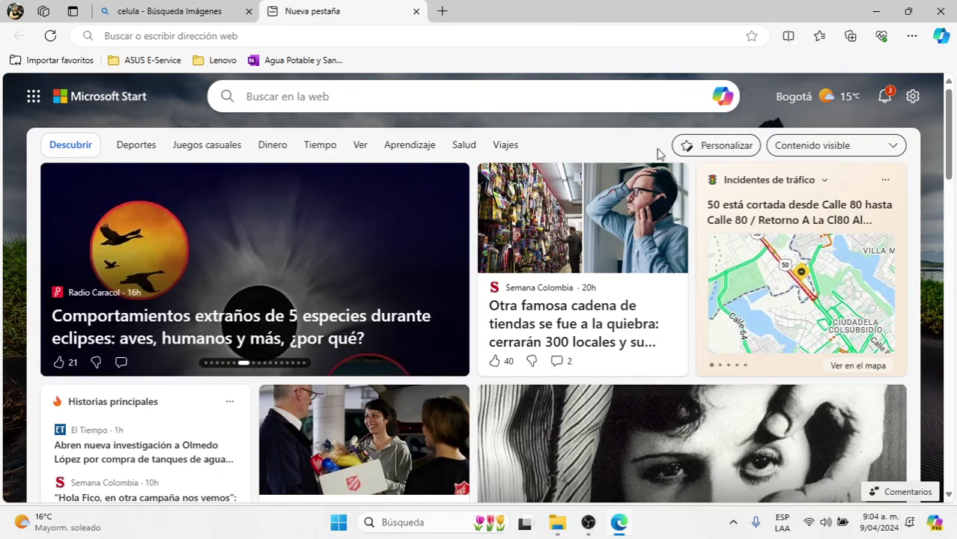
# Open the Microsoft Start news page and launch Copilot from its web search bar.
pyautogui.click(132, 103)
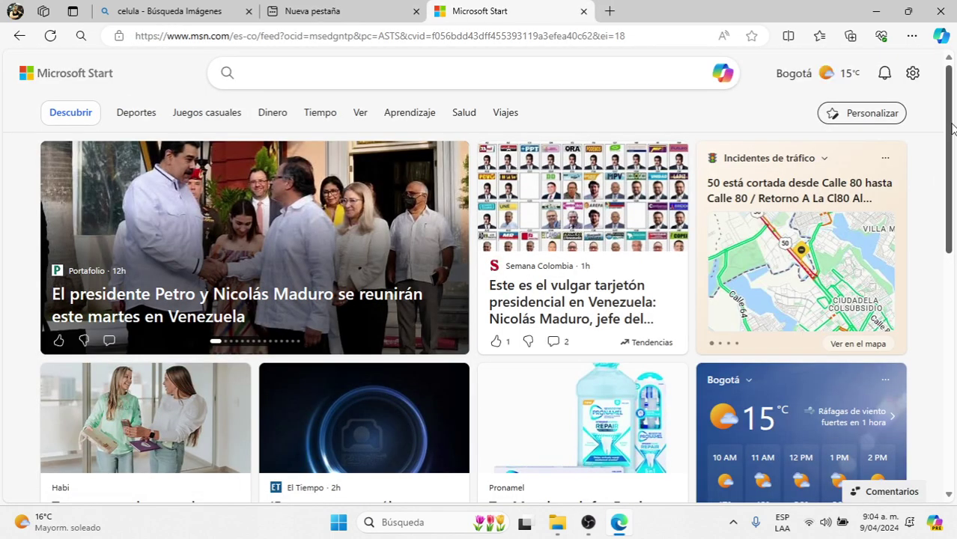
pyautogui.moveTo(945, 140); pyautogui.dragTo(927, 380)
pyautogui.scroll(2, 929, 79)
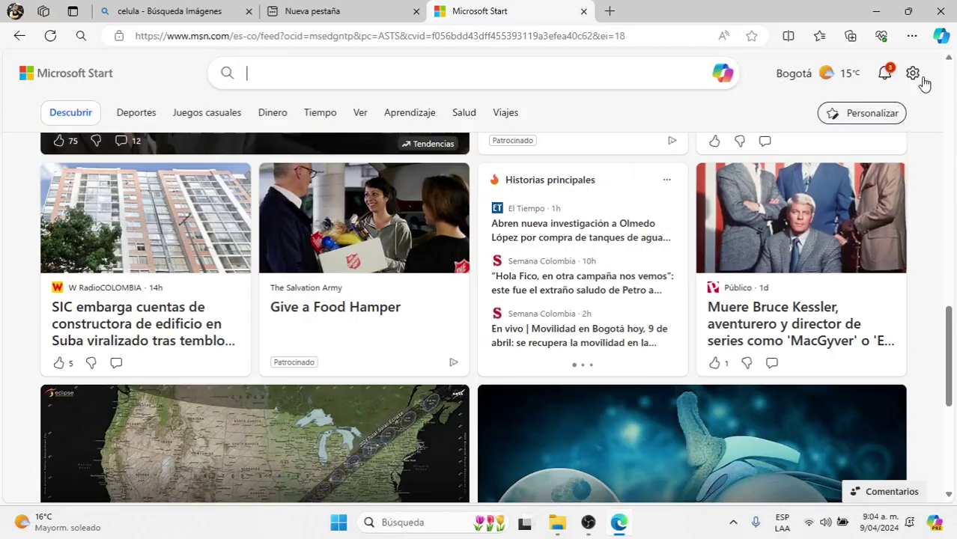
pyautogui.click(910, 78)
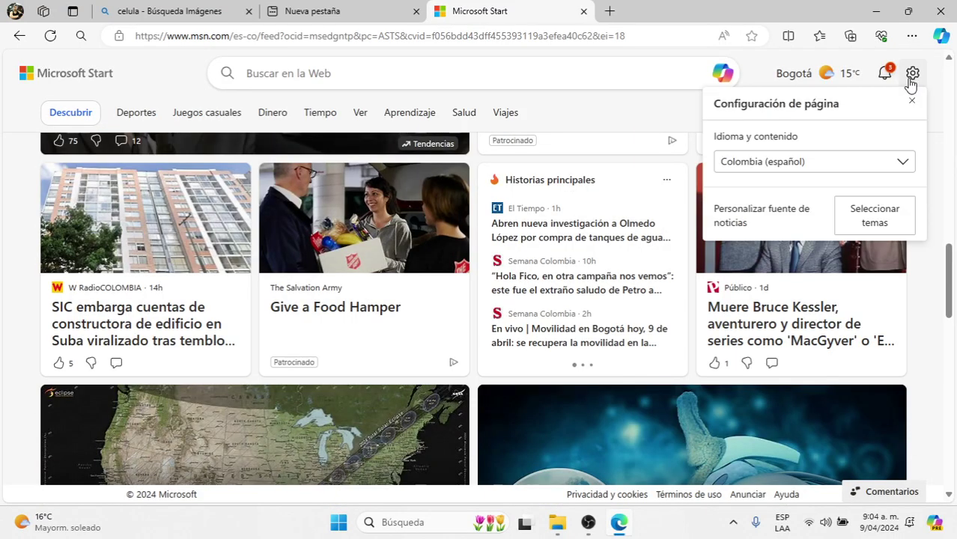
pyautogui.click(911, 78)
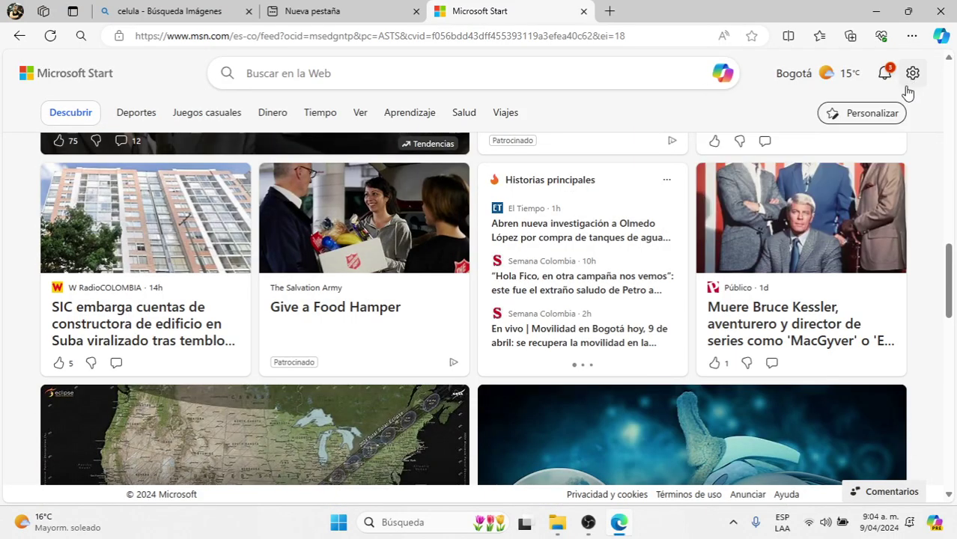
pyautogui.click(274, 73)
pyautogui.click(719, 73)
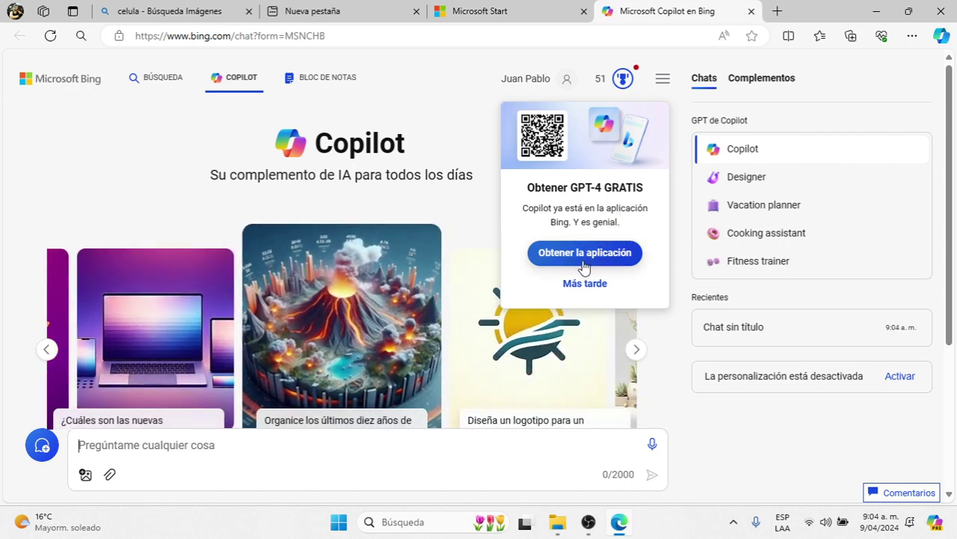
# View the Bing mobile app download page and the Microsoft Start page, and return to the Copilot chat.
pyautogui.click(578, 259)
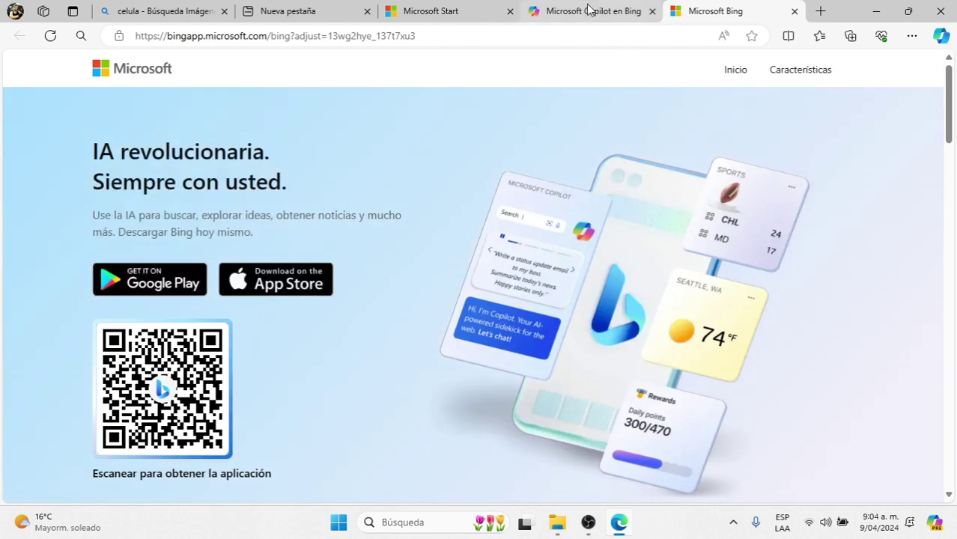
pyautogui.click(588, 9)
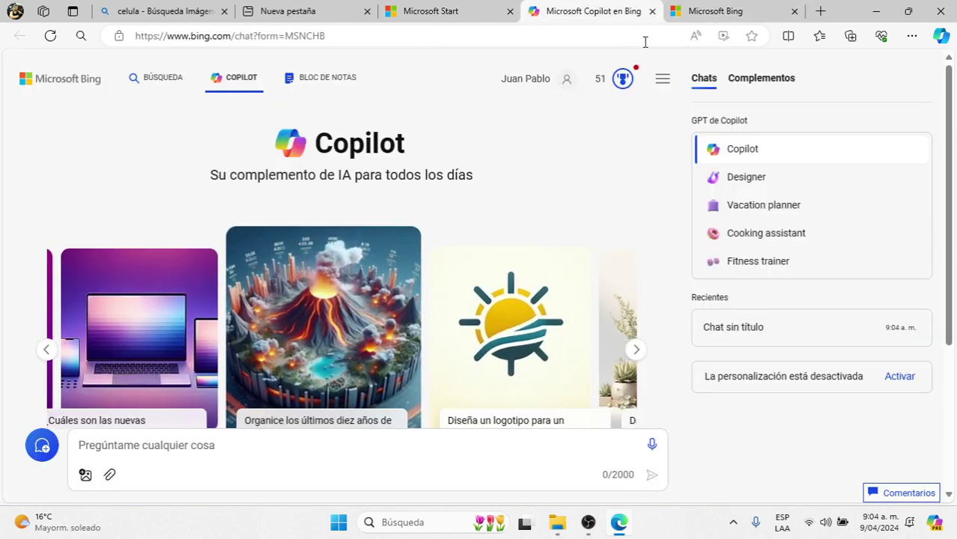
pyautogui.click(471, 7)
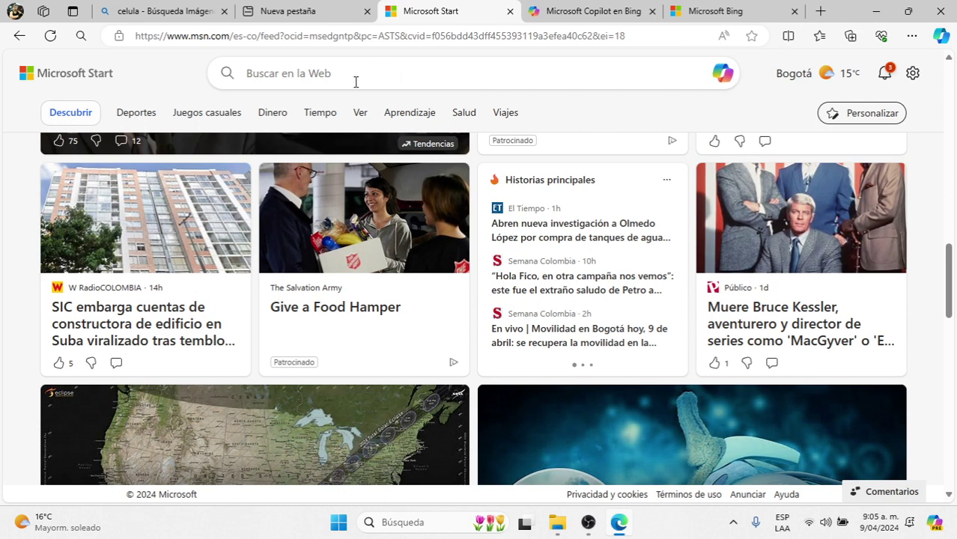
pyautogui.click(561, 7)
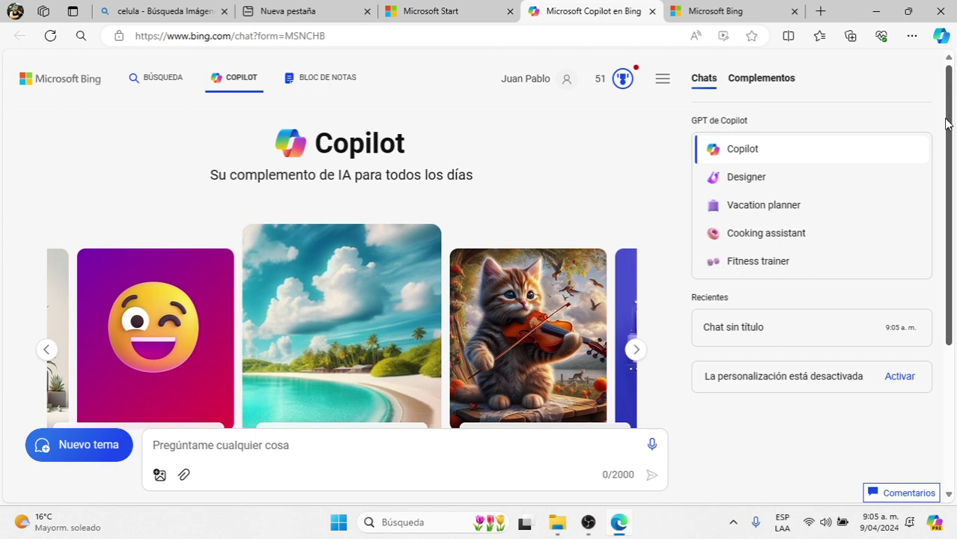
# Attach the picture file "imagen" from the Escritorio folder to the Copilot message.
pyautogui.moveTo(946, 124); pyautogui.dragTo(941, 206)
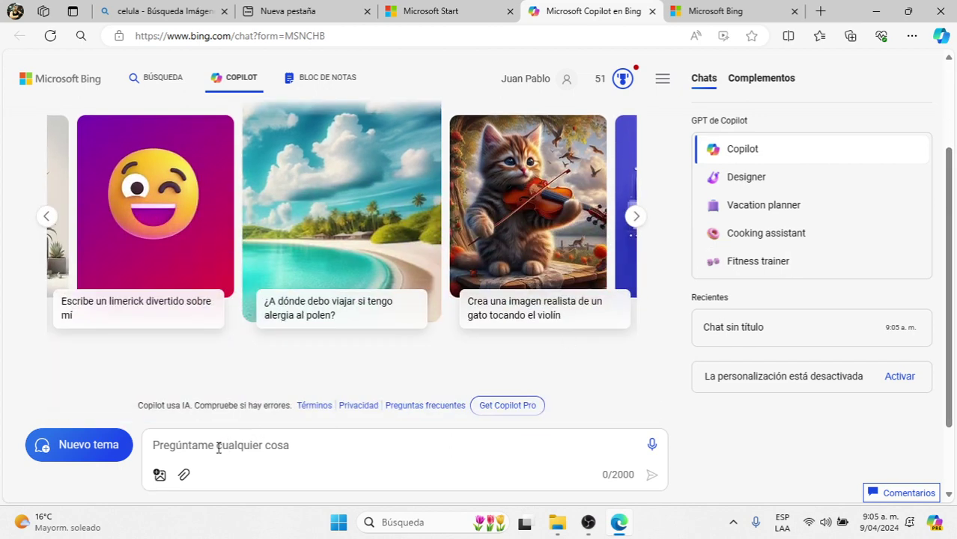
pyautogui.click(158, 476)
pyautogui.click(203, 423)
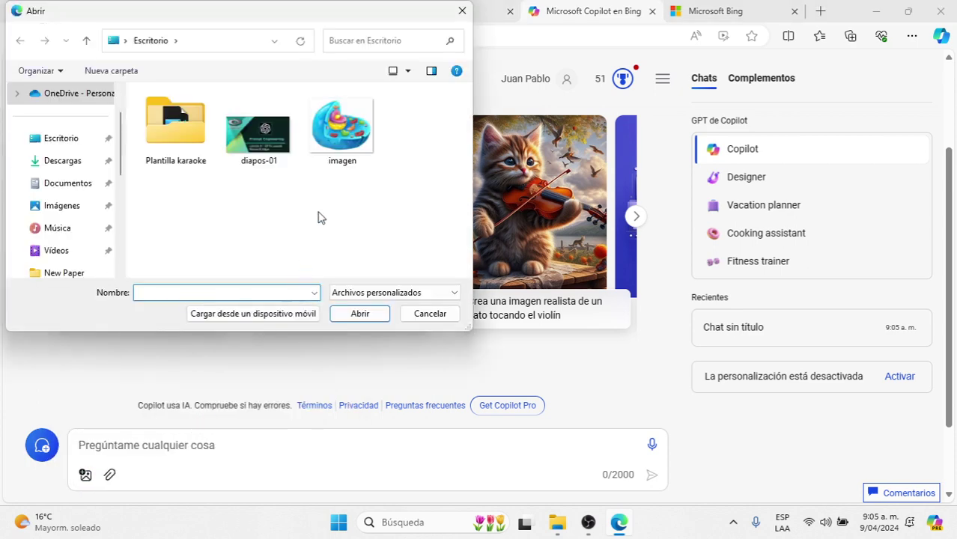
pyautogui.doubleClick(346, 145)
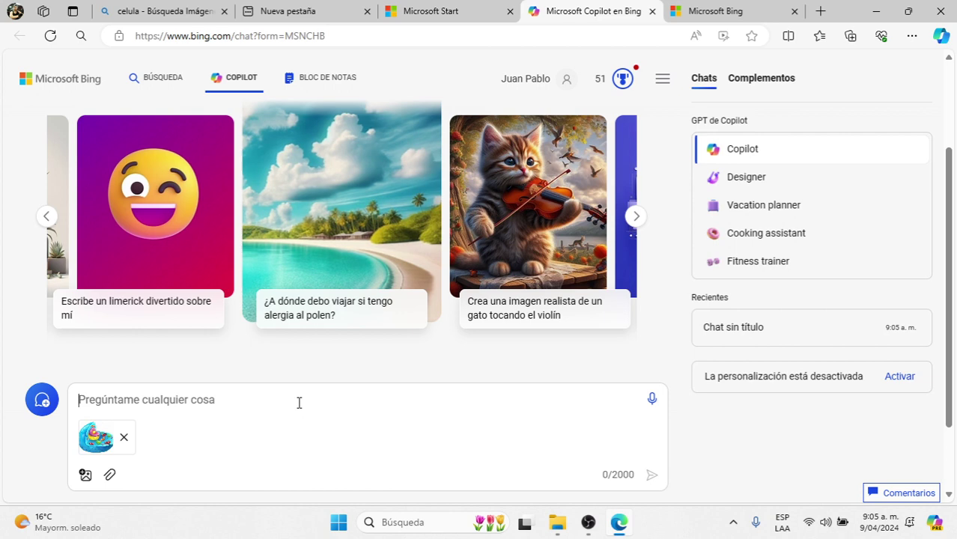
# Begin the Copilot prompt with "Para la imagen que te he subido primero necesito que detectes de que se trata y".
pyautogui.write('Para')
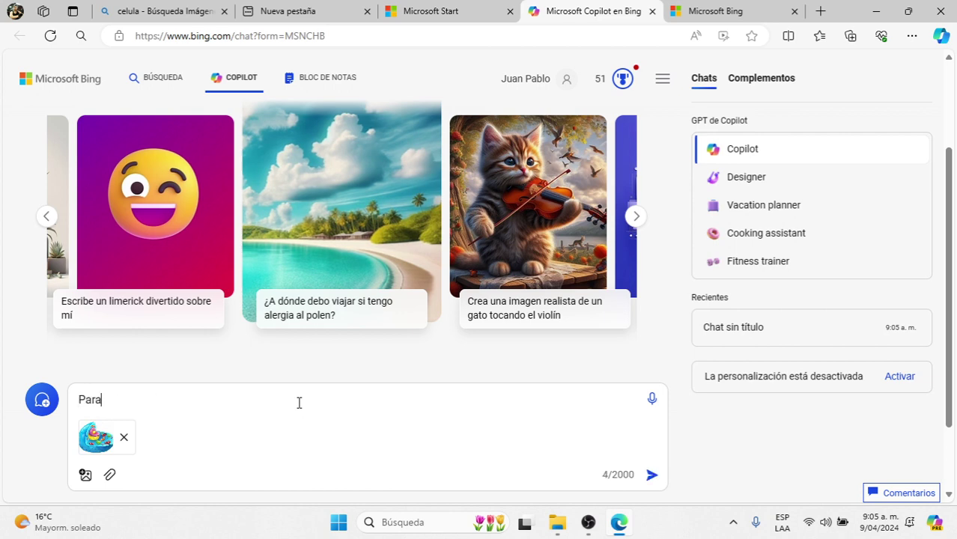
pyautogui.write(' la imagen que te ge')
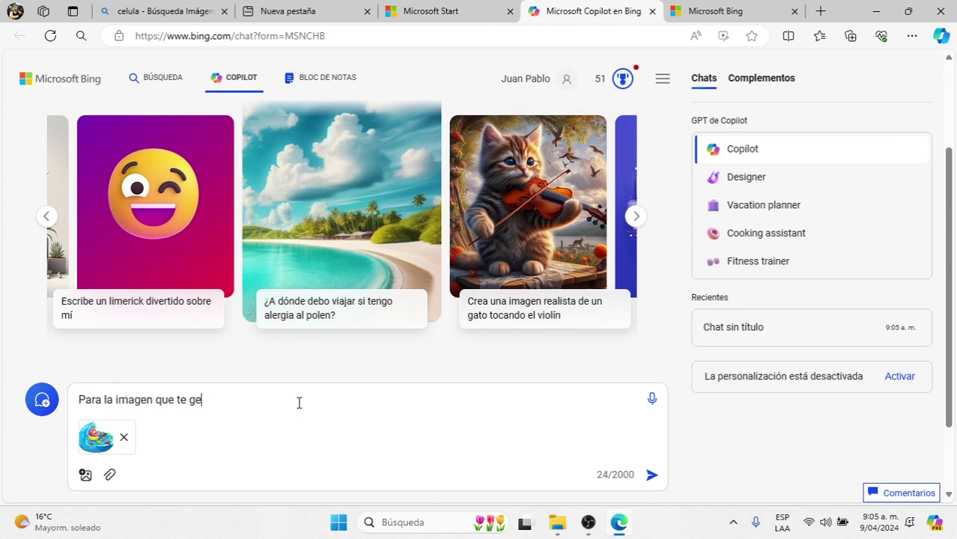
pyautogui.press('BackSpace')
pyautogui.press('BackSpace')
pyautogui.write('he subido p')
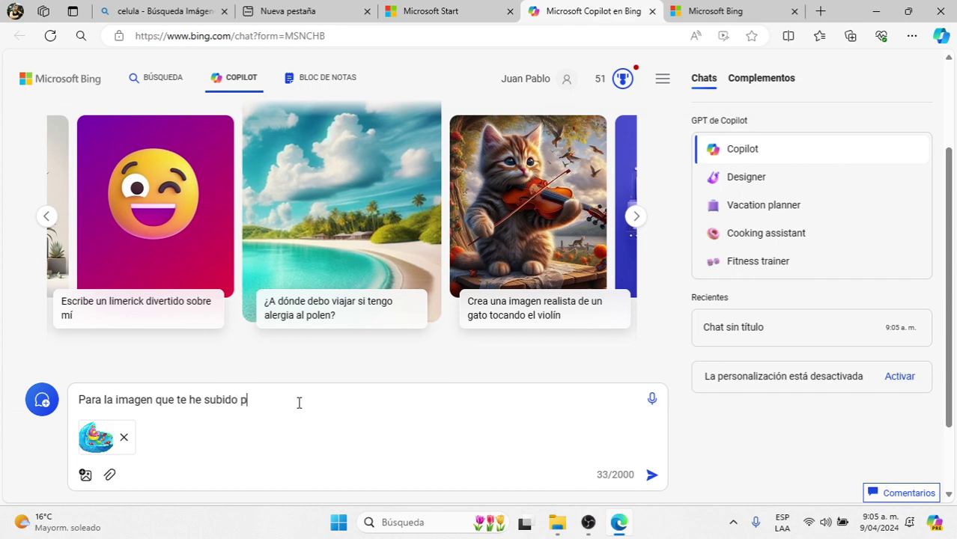
pyautogui.write('rimero necesi')
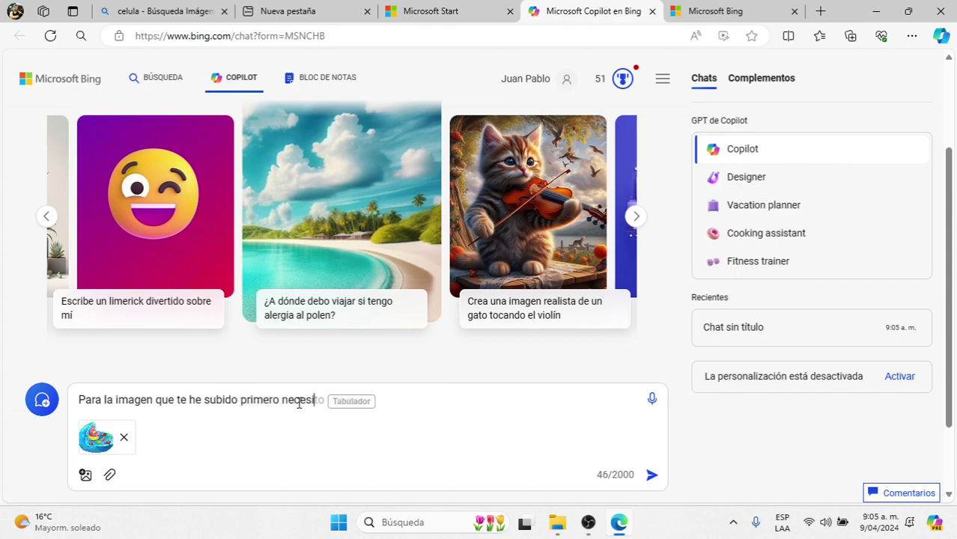
pyautogui.write('to que detec')
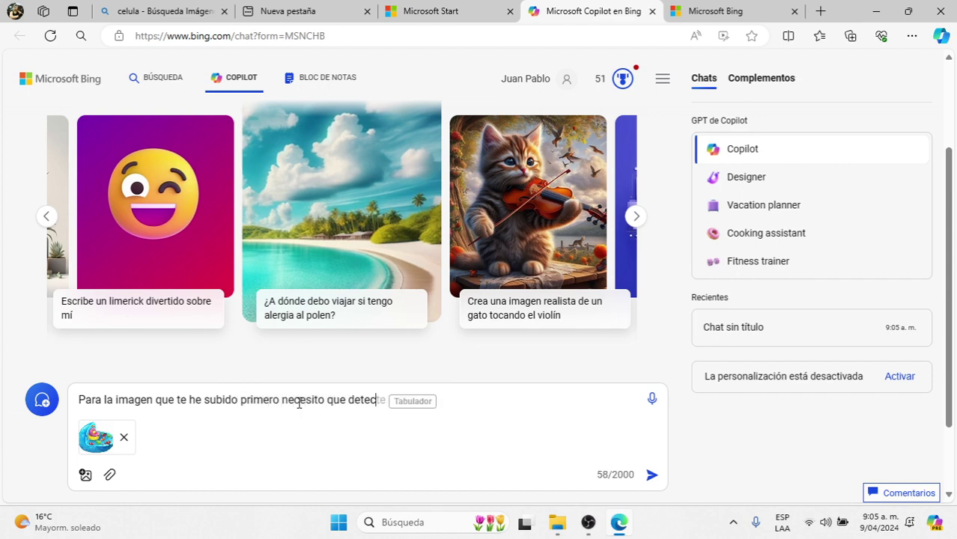
pyautogui.write('tes de qu')
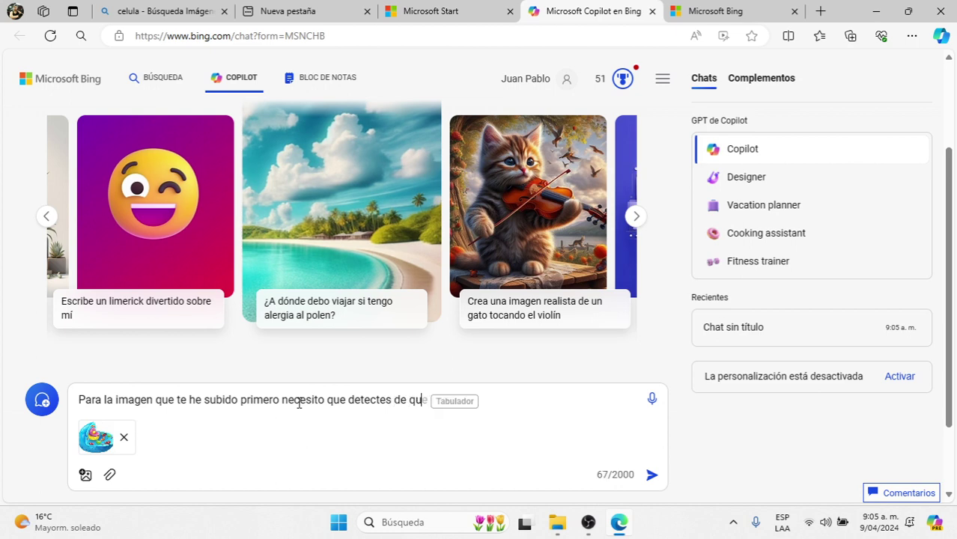
pyautogui.write('e se trata y lol')
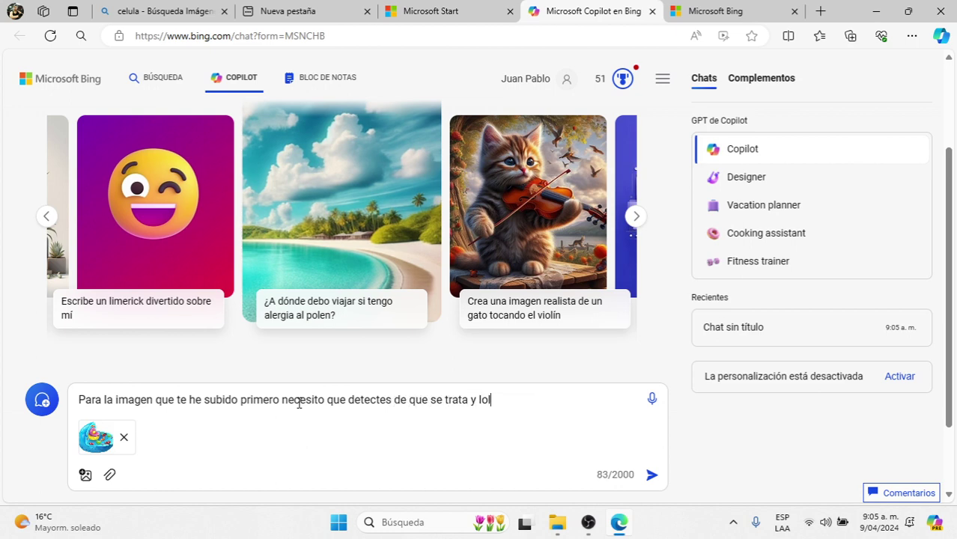
# Complete the prompt with "luego que me brindes todas las partes que conforman dicho objeto, acompañadas de una explicacion breve." and send it.
pyautogui.write('uego que ')
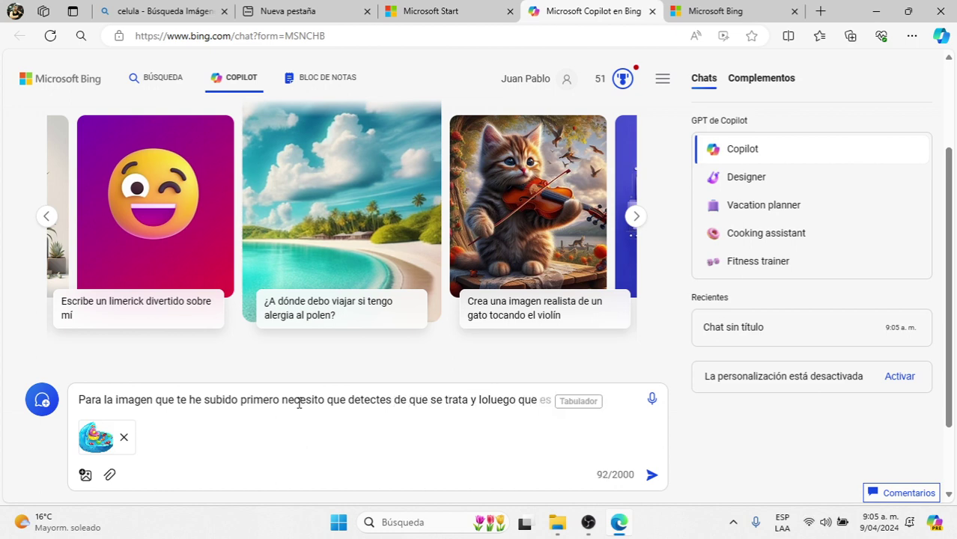
pyautogui.write('me brindes ')
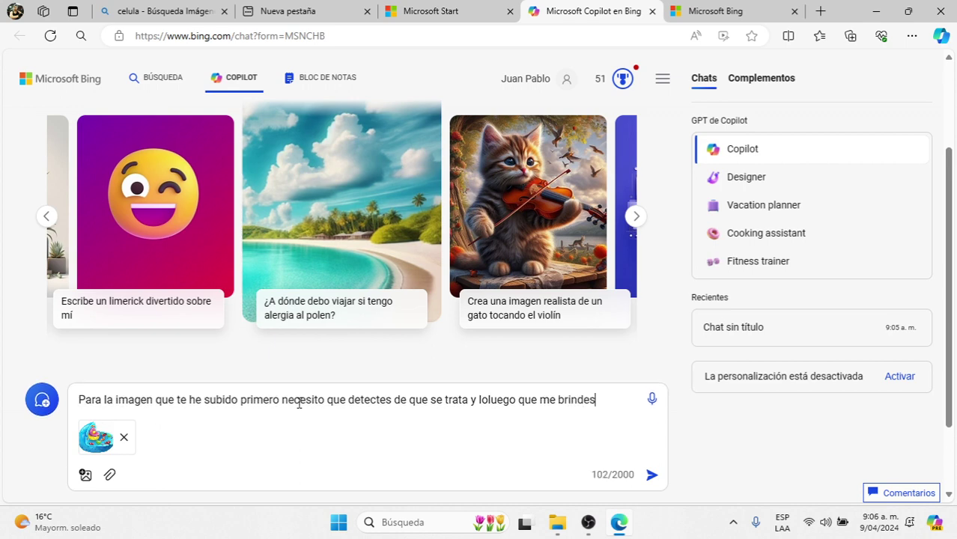
pyautogui.write('todas ')
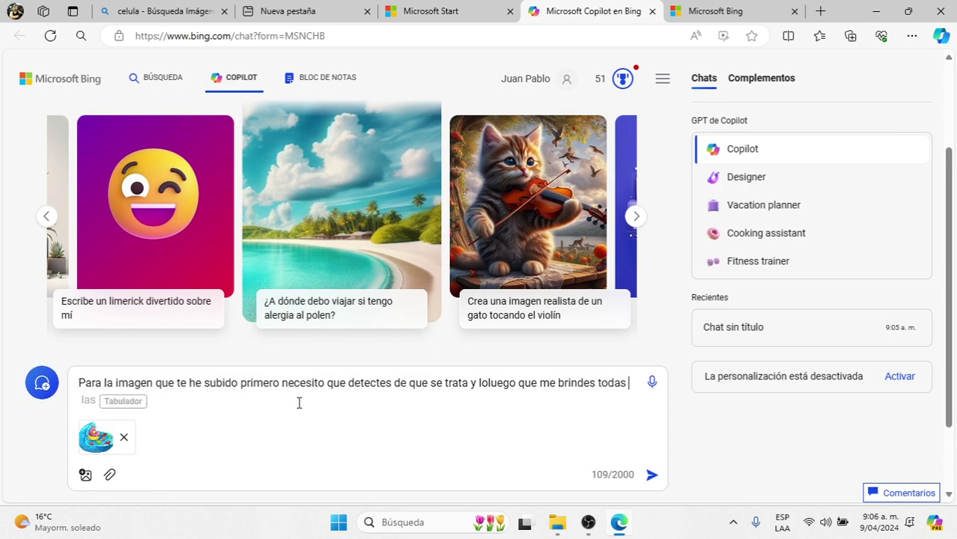
pyautogui.write('las partes que ')
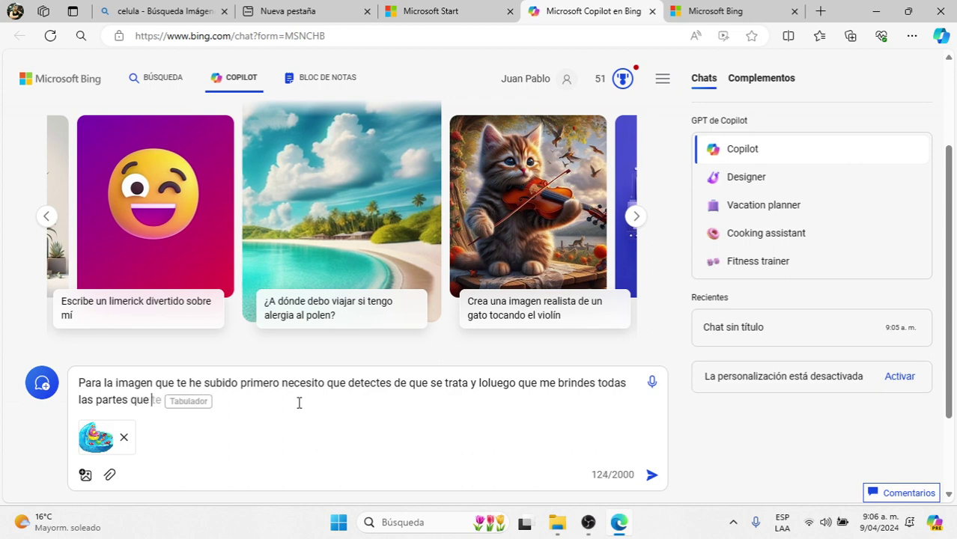
pyautogui.write('c')
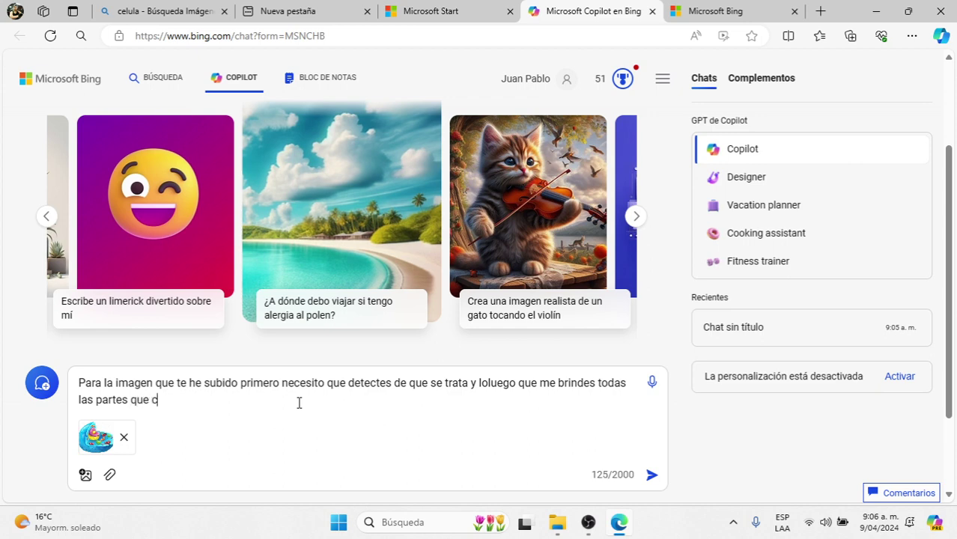
pyautogui.write('onforman dic')
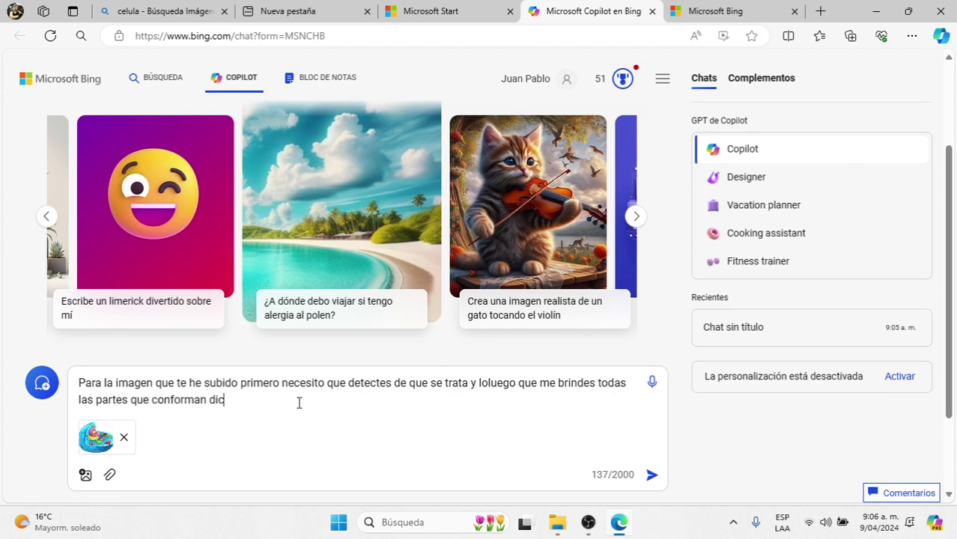
pyautogui.write('ho objeto')
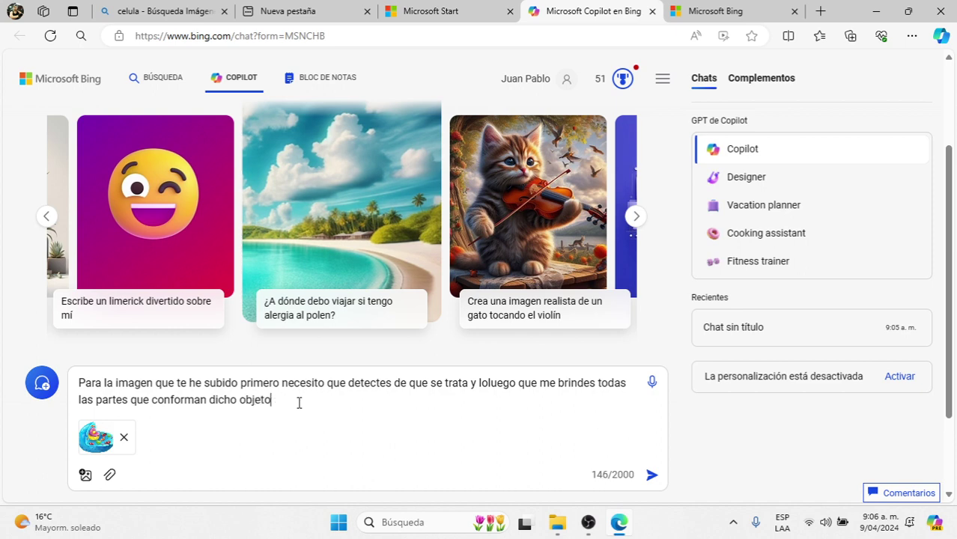
pyautogui.write(', acomp')
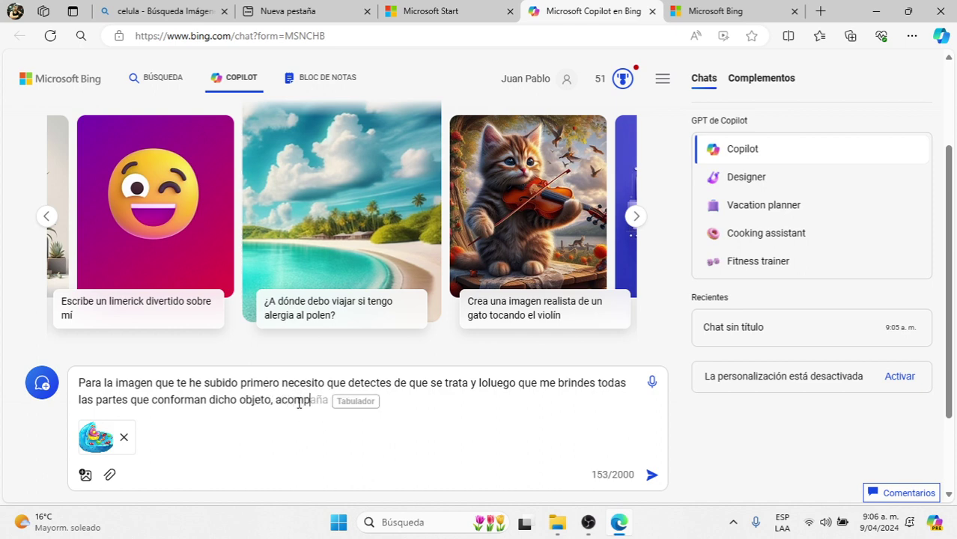
pyautogui.write('añadas de una e')
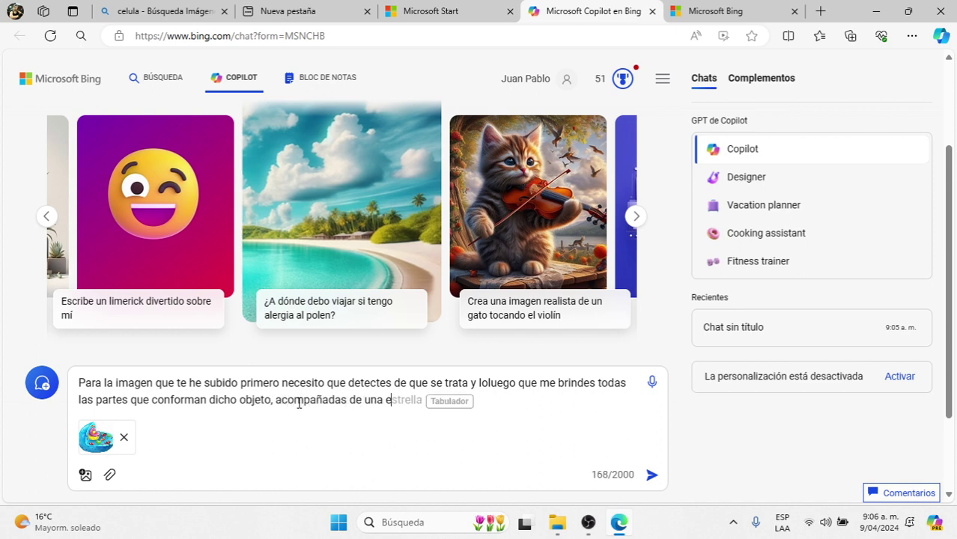
pyautogui.write('xplicacion breve.')
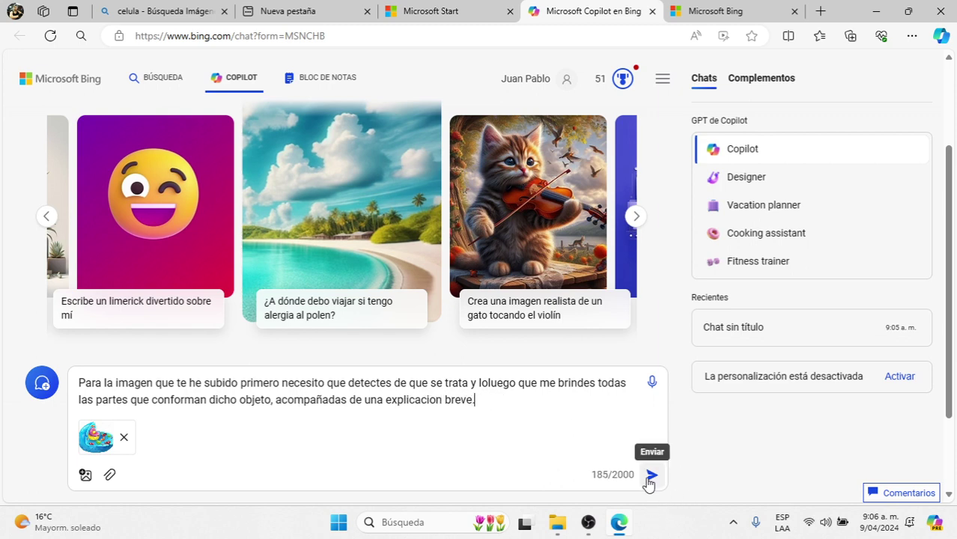
pyautogui.click(651, 475)
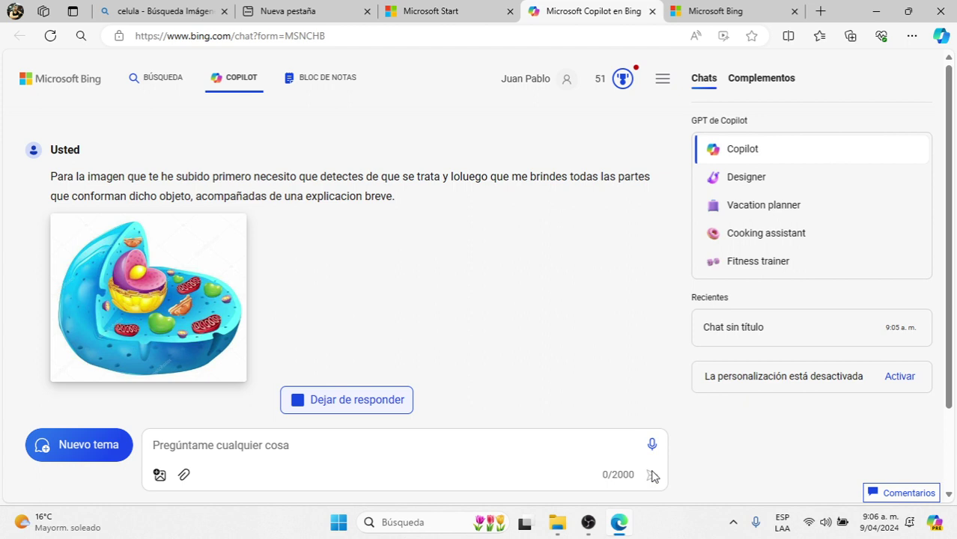
pyautogui.moveTo(947, 283); pyautogui.dragTo(947, 364)
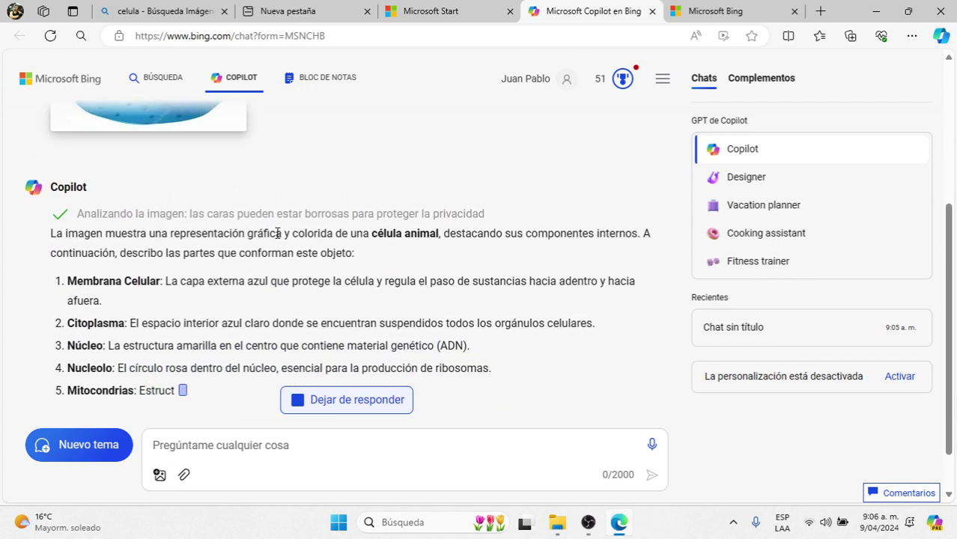
# Read Copilot's answer on the cell's parts and compare each described part with the uploaded cell image.
pyautogui.scroll(3, 277, 233)
pyautogui.scroll(1, 277, 233)
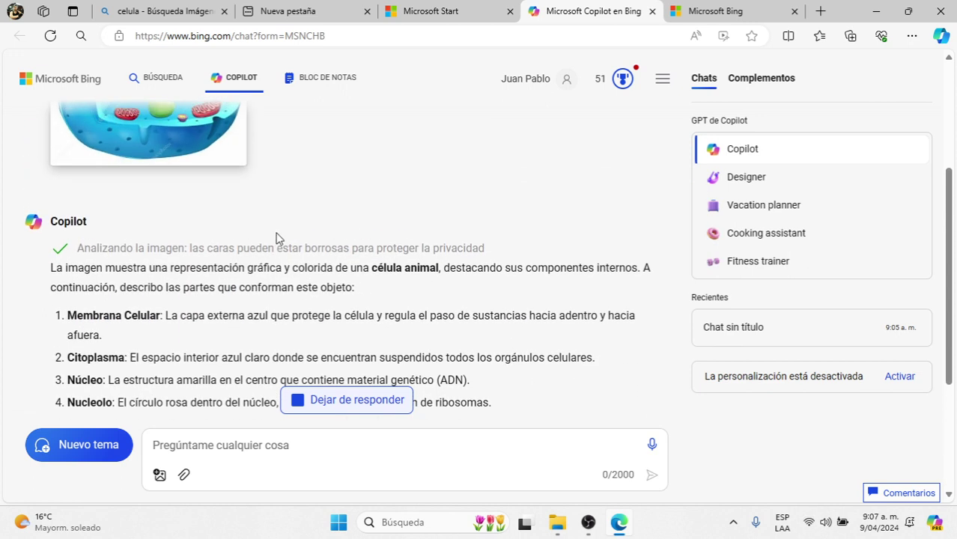
pyautogui.scroll(-1, 277, 236)
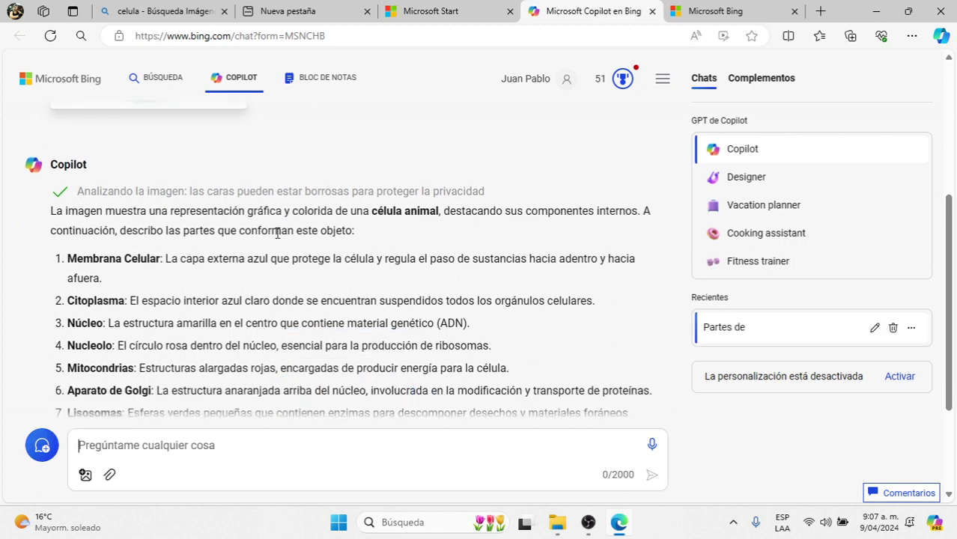
pyautogui.scroll(2, 304, 171)
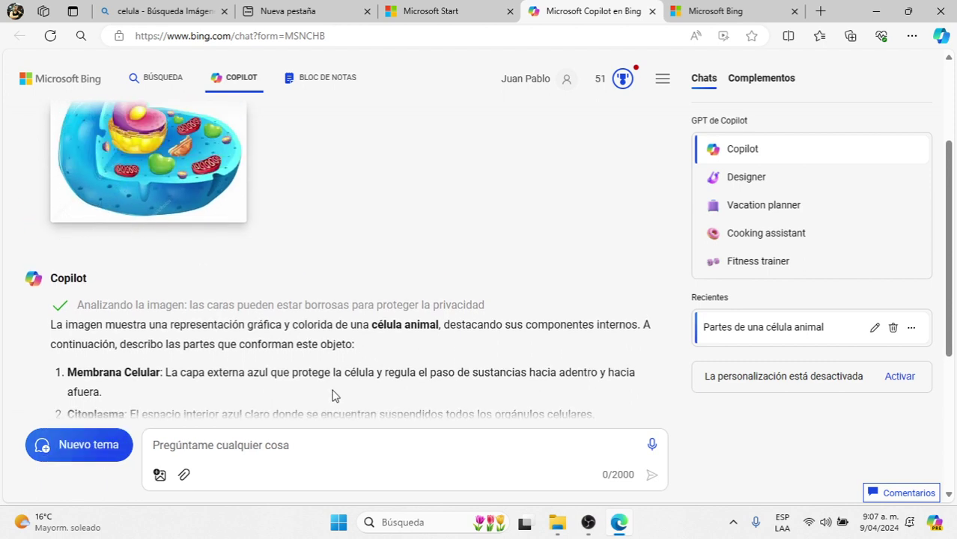
pyautogui.scroll(-1, 368, 378)
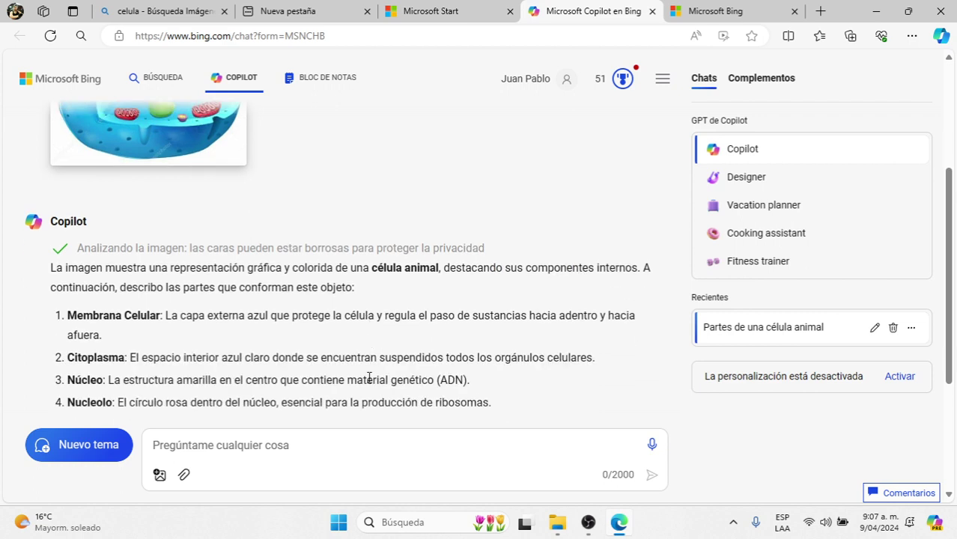
pyautogui.scroll(2, 368, 379)
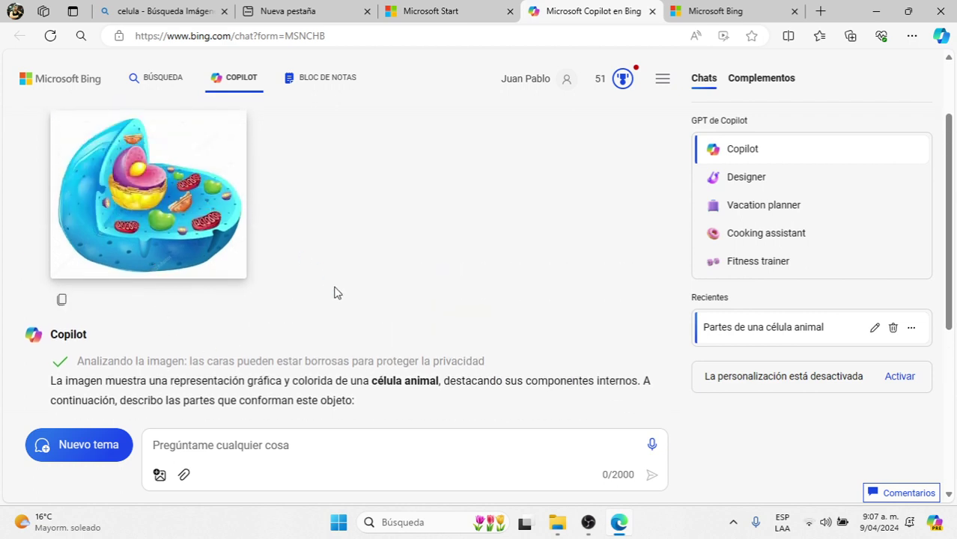
pyautogui.scroll(-3, 333, 292)
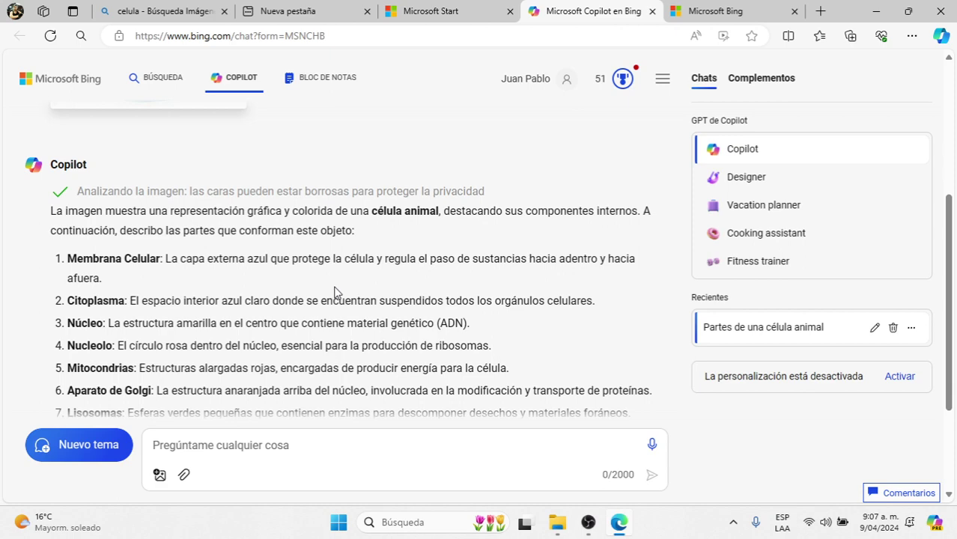
pyautogui.scroll(3, 334, 292)
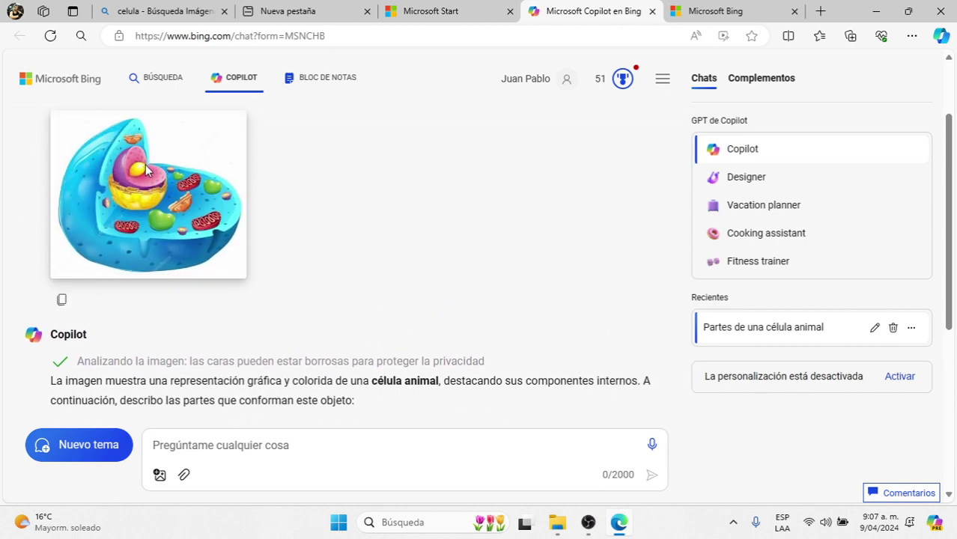
pyautogui.scroll(-3, 227, 237)
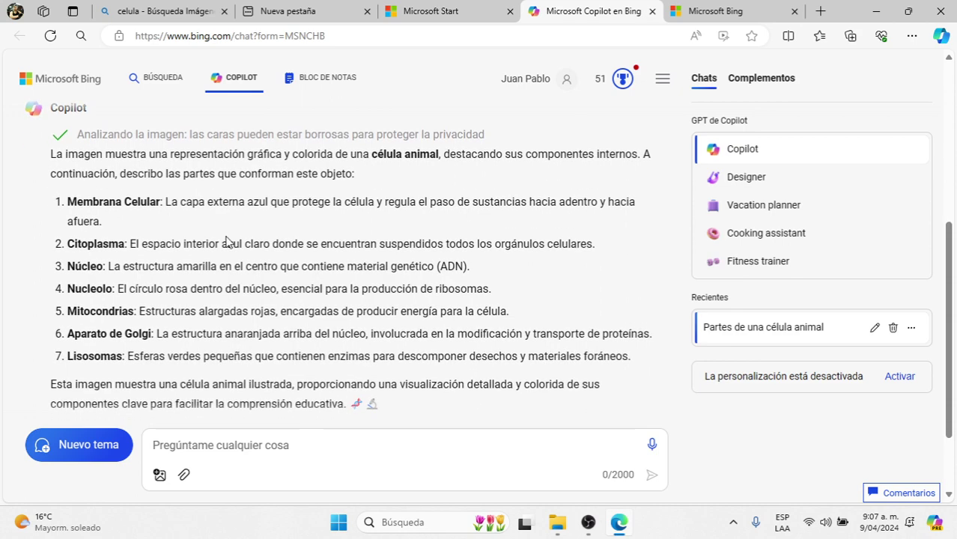
pyautogui.scroll(3, 226, 241)
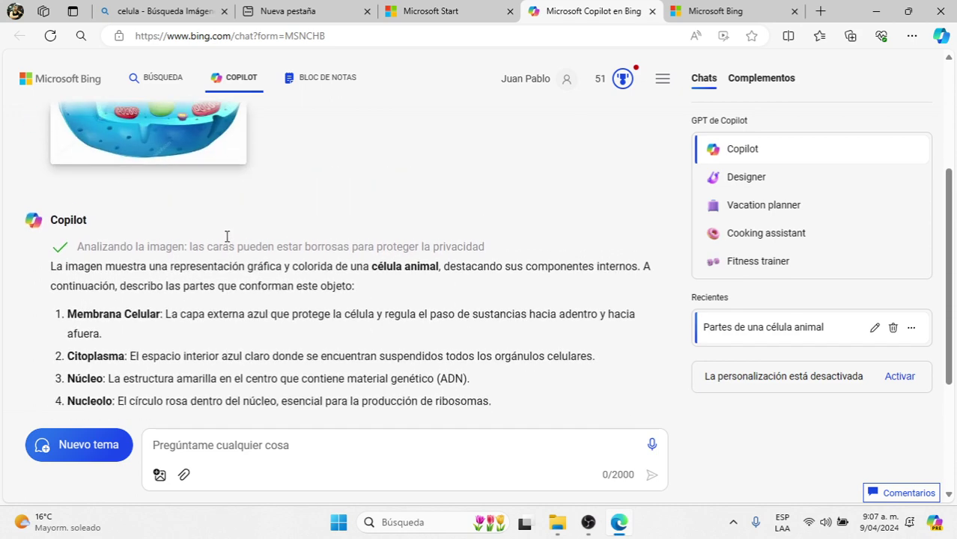
pyautogui.scroll(-3, 240, 269)
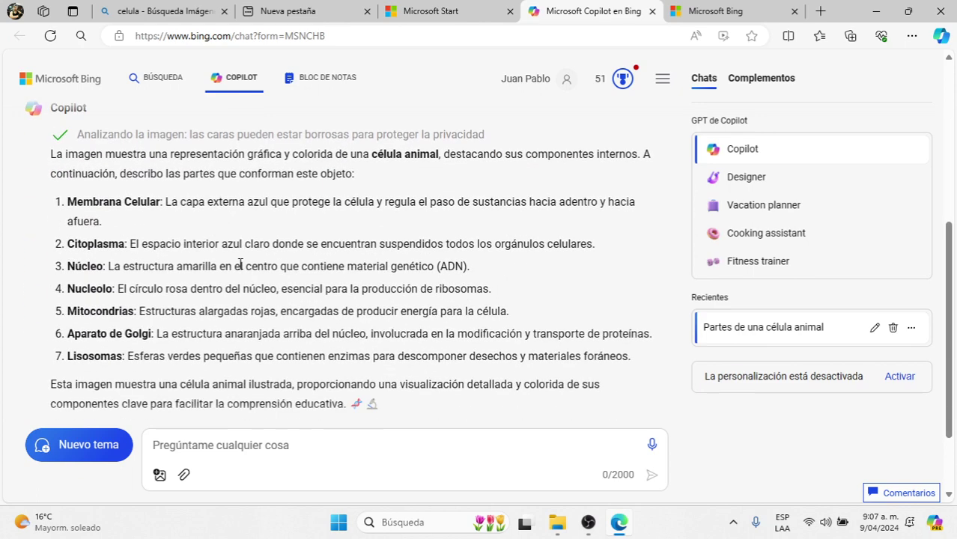
pyautogui.scroll(3, 239, 266)
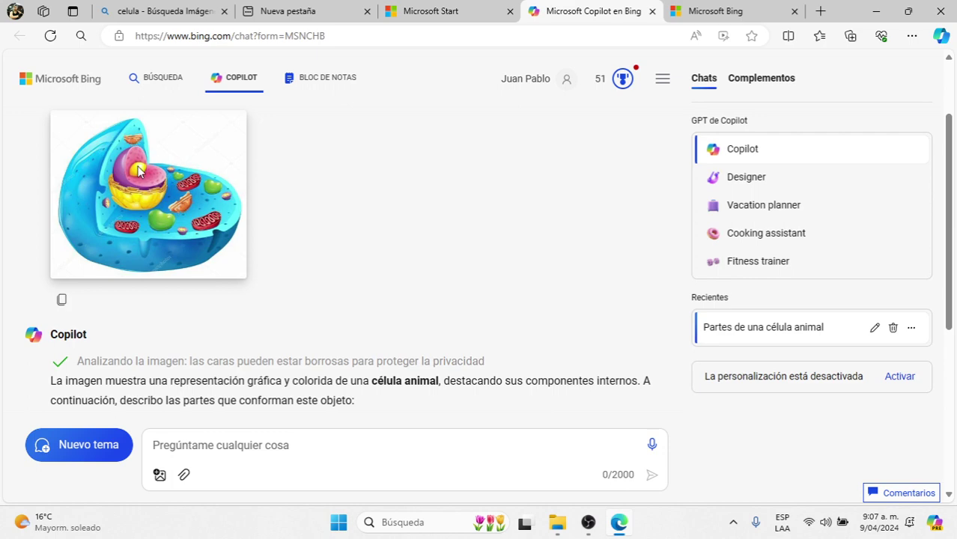
pyautogui.scroll(-3, 246, 201)
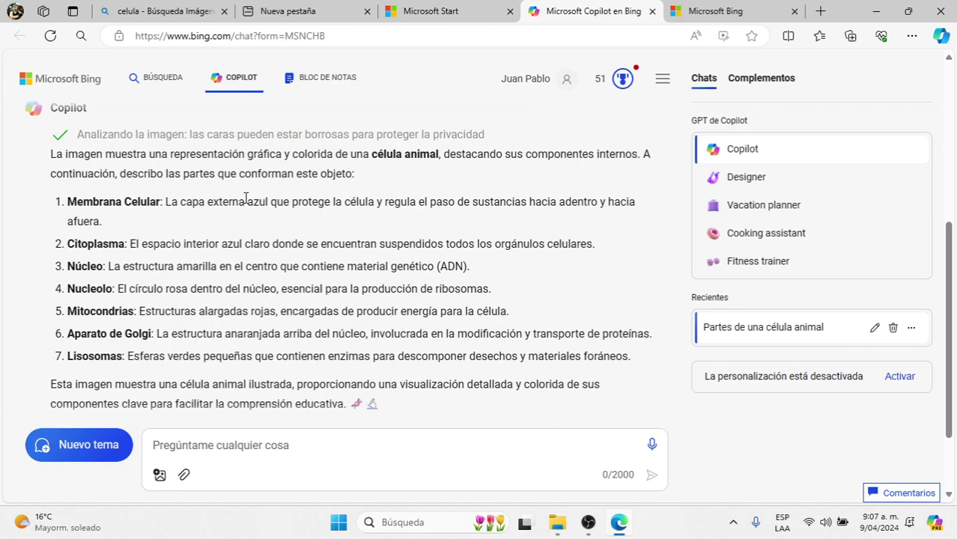
pyautogui.scroll(2, 246, 200)
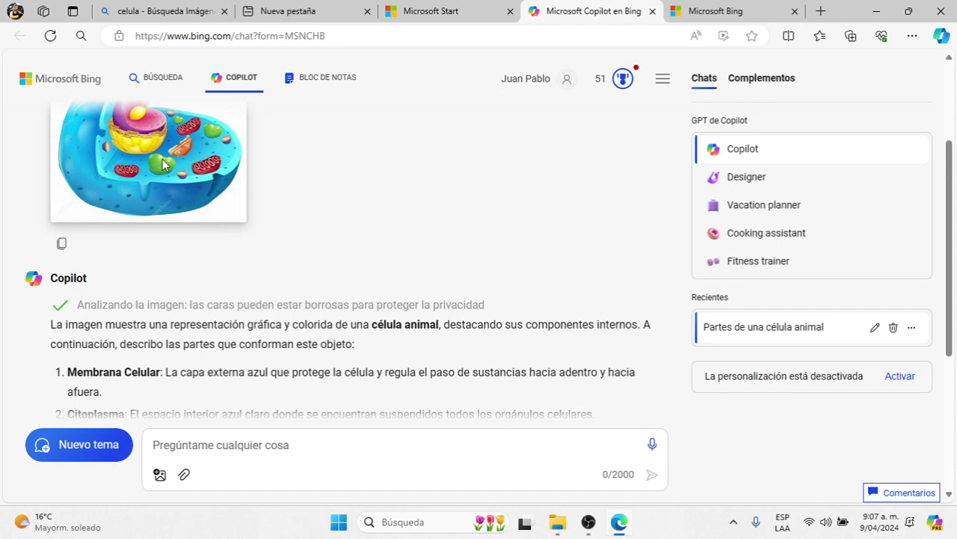
pyautogui.scroll(-3, 161, 168)
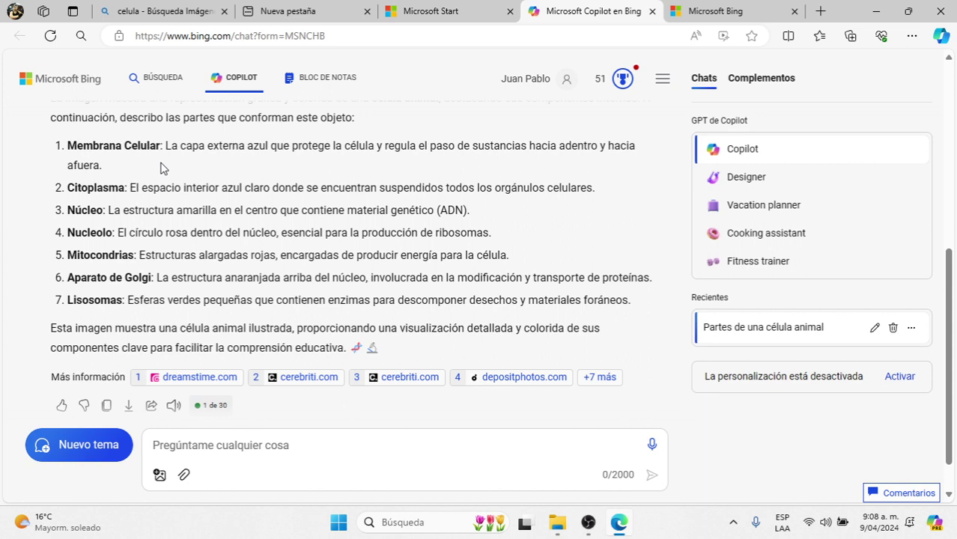
pyautogui.scroll(4, 161, 168)
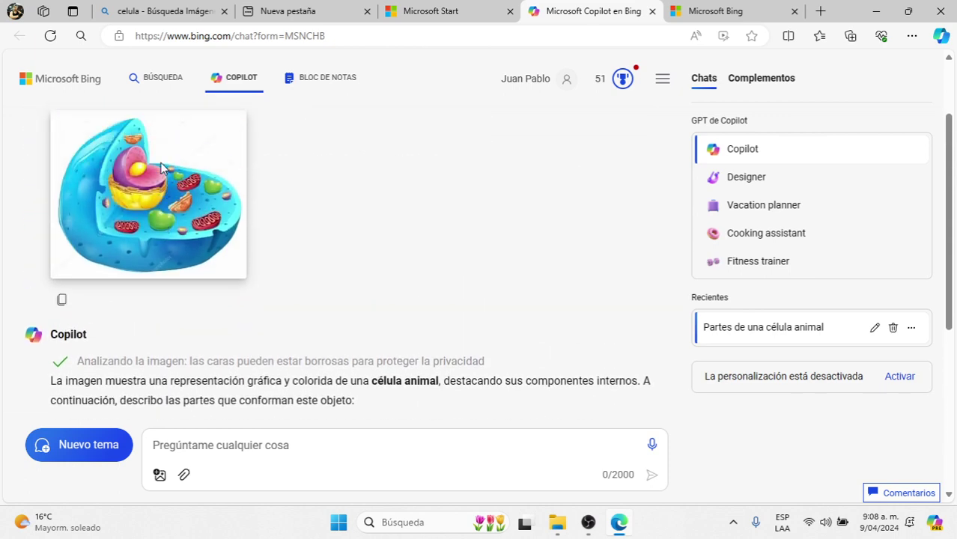
pyautogui.scroll(1, 161, 167)
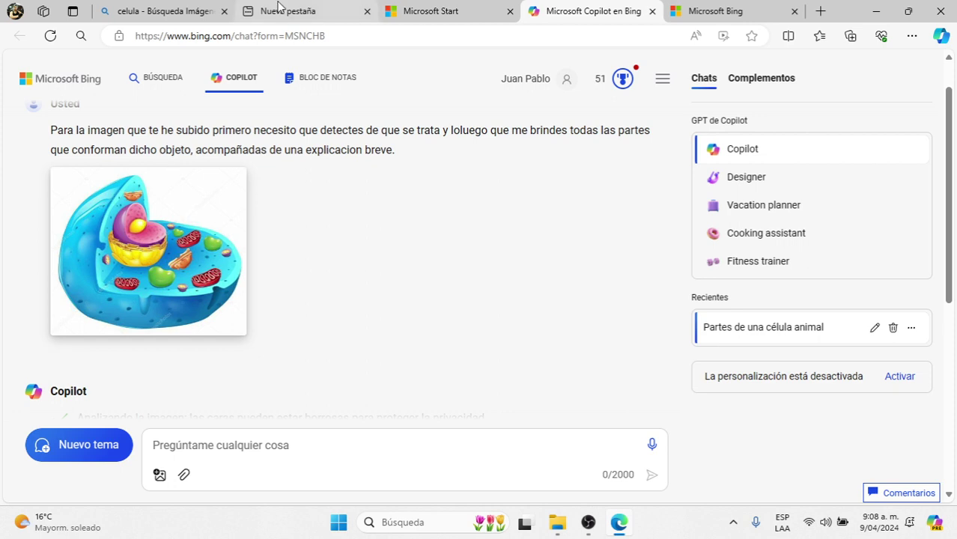
# Return to the Bing image search for celula, close the enlarged cell picture, and search images for "logo".
pyautogui.click(196, 5)
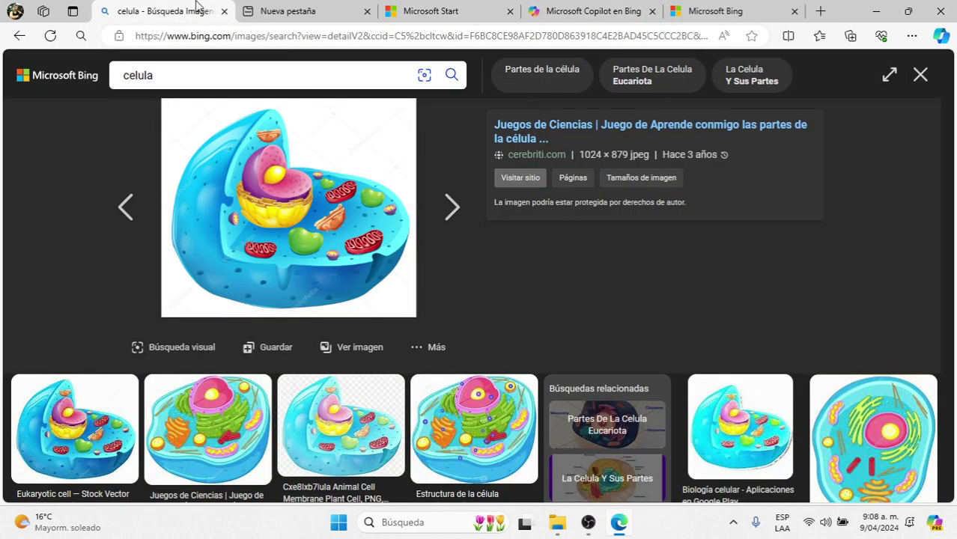
pyautogui.click(920, 73)
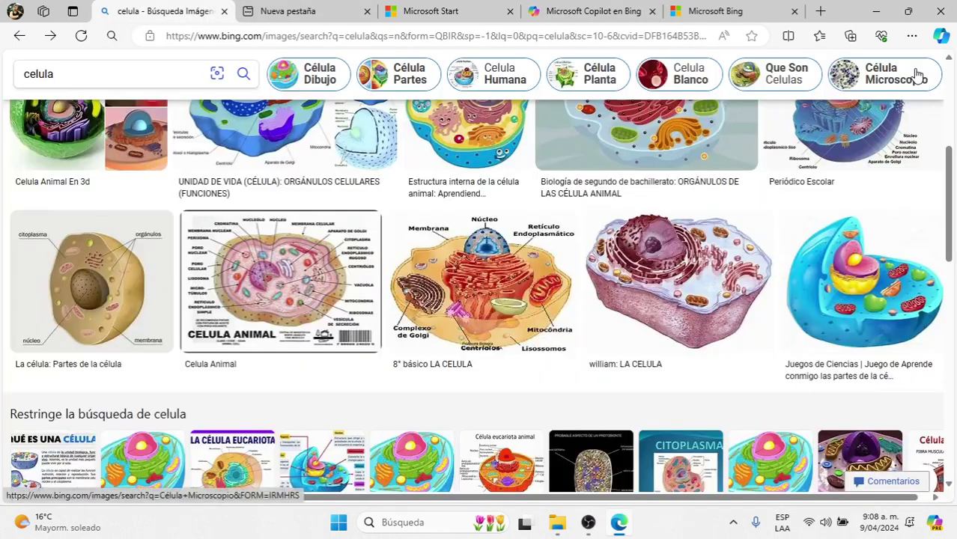
pyautogui.click(101, 69)
pyautogui.press('BackSpace')
pyautogui.write('logo')
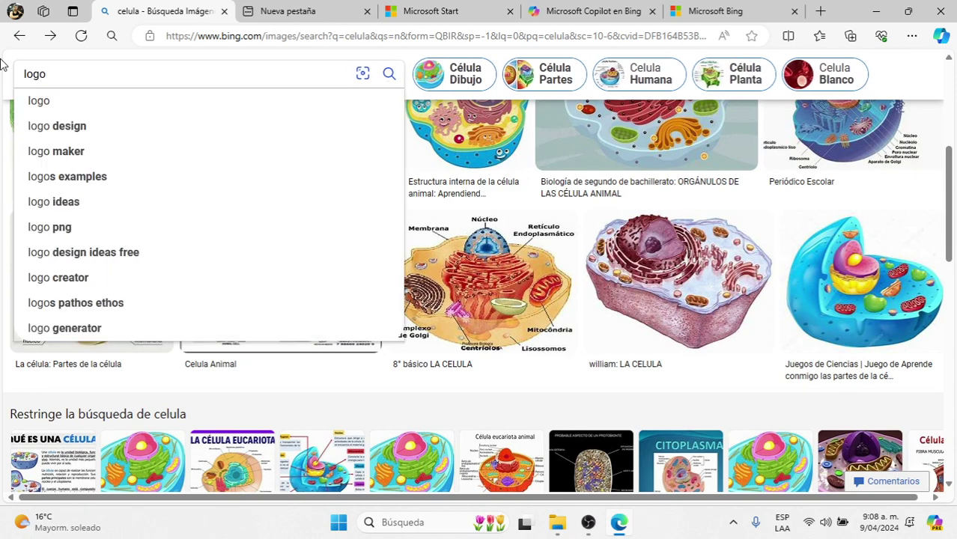
pyautogui.press('Return')
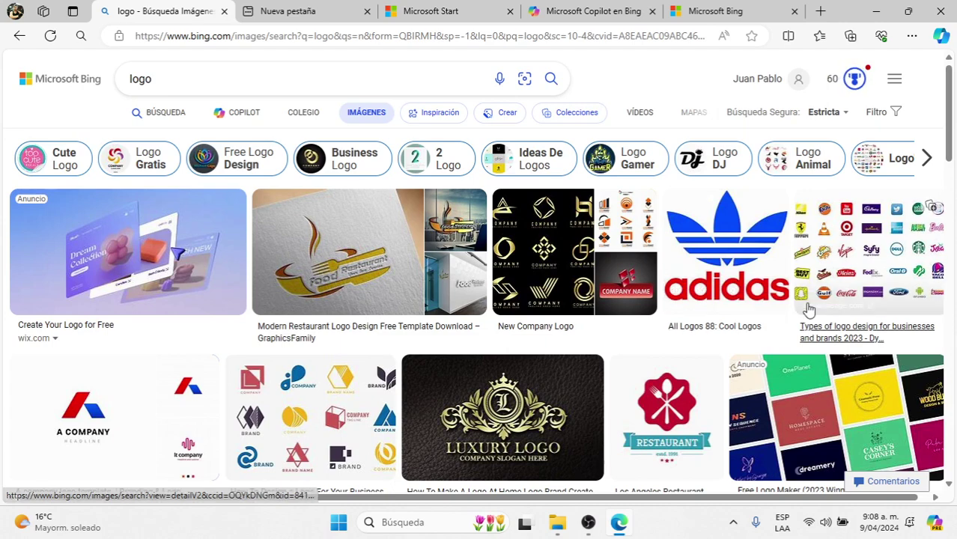
# Open the SWS Digital Agency image "How To Design a Logo For Your Business" and save it to Escritorio as "logos".
pyautogui.scroll(-1, 947, 138)
pyautogui.scroll(-1, 947, 139)
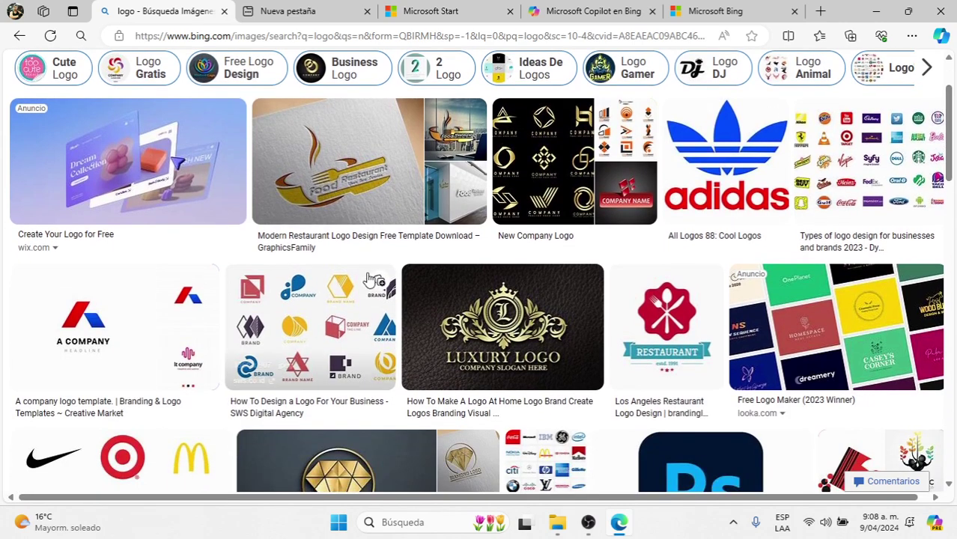
pyautogui.click(305, 294)
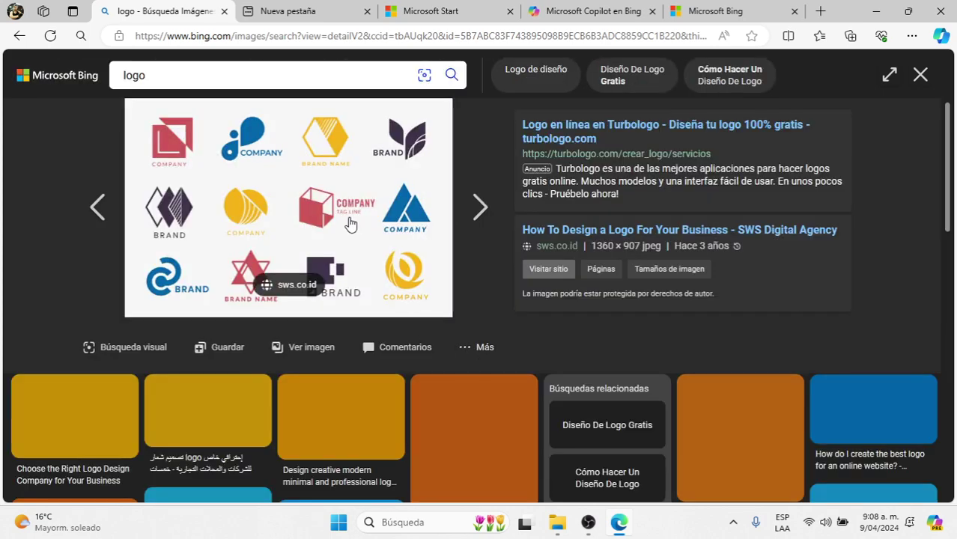
pyautogui.rightClick(350, 223)
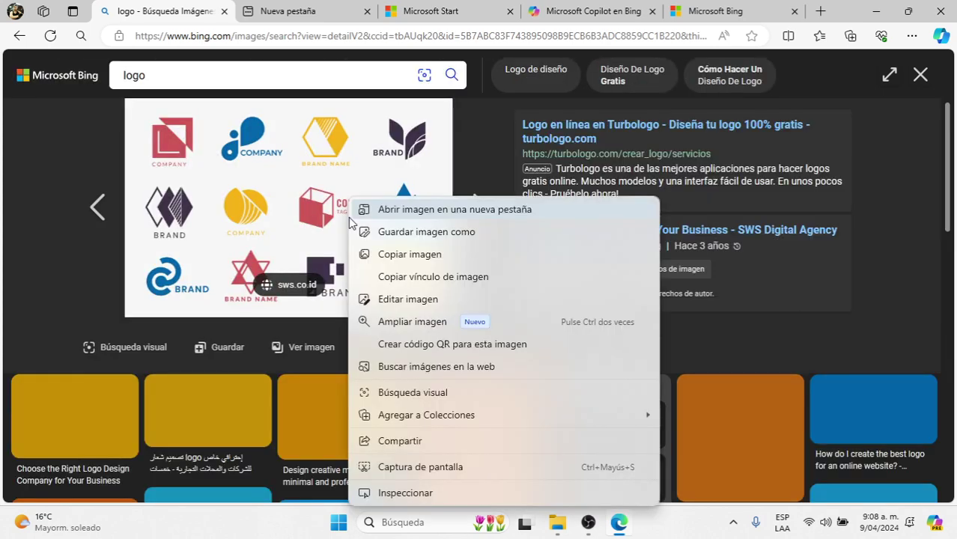
pyautogui.click(425, 233)
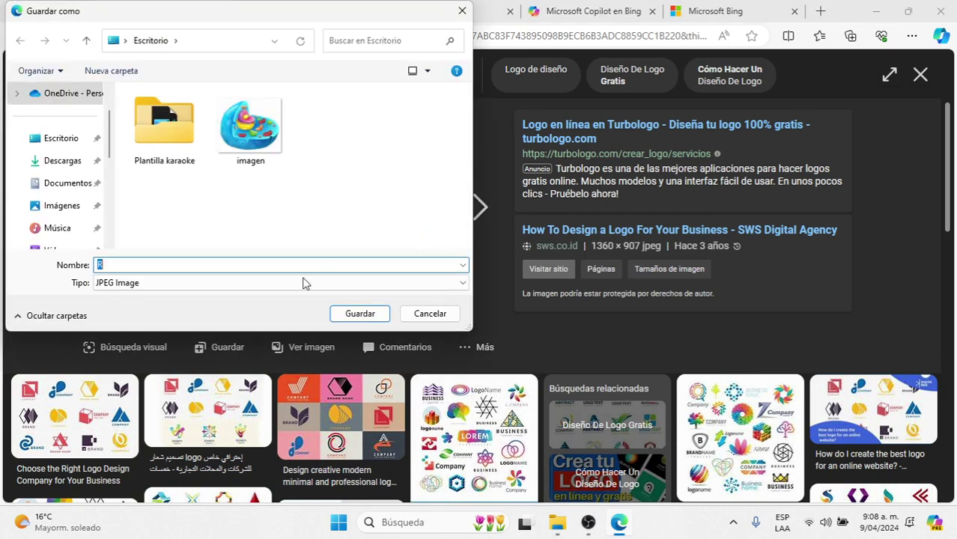
pyautogui.write('logos')
pyautogui.press('Return')
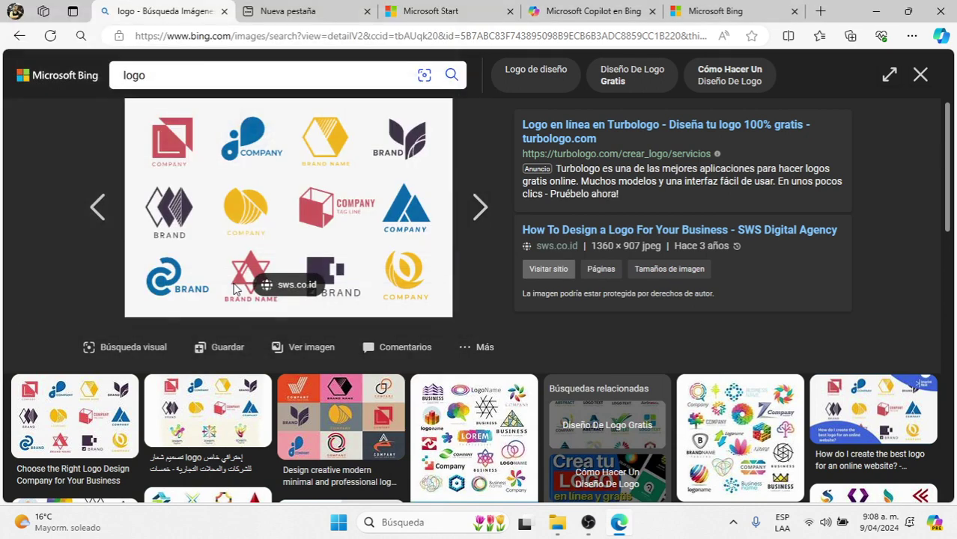
# Return to the Copilot chat and attach the picture file "logos" from the Escritorio folder to a new message.
pyautogui.click(704, 10)
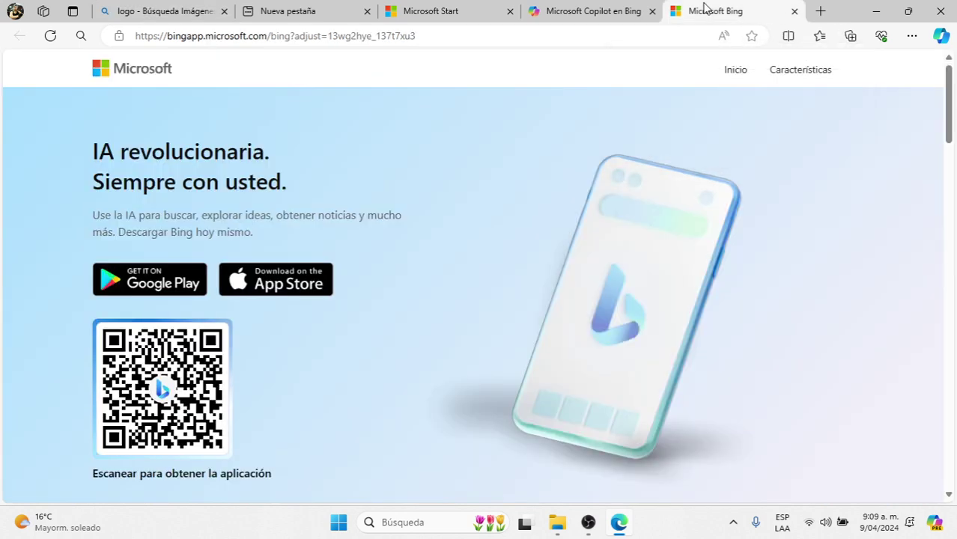
pyautogui.click(609, 9)
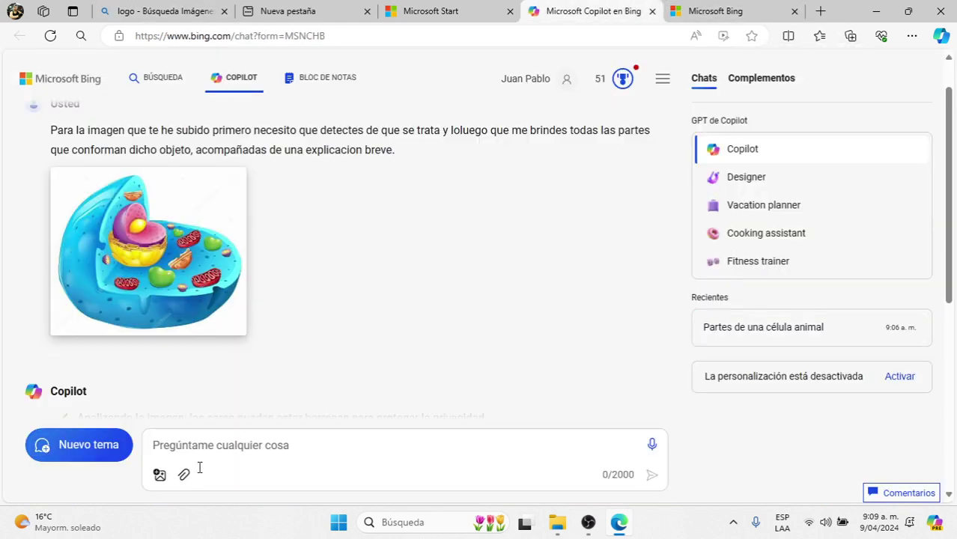
pyautogui.click(159, 475)
pyautogui.click(199, 423)
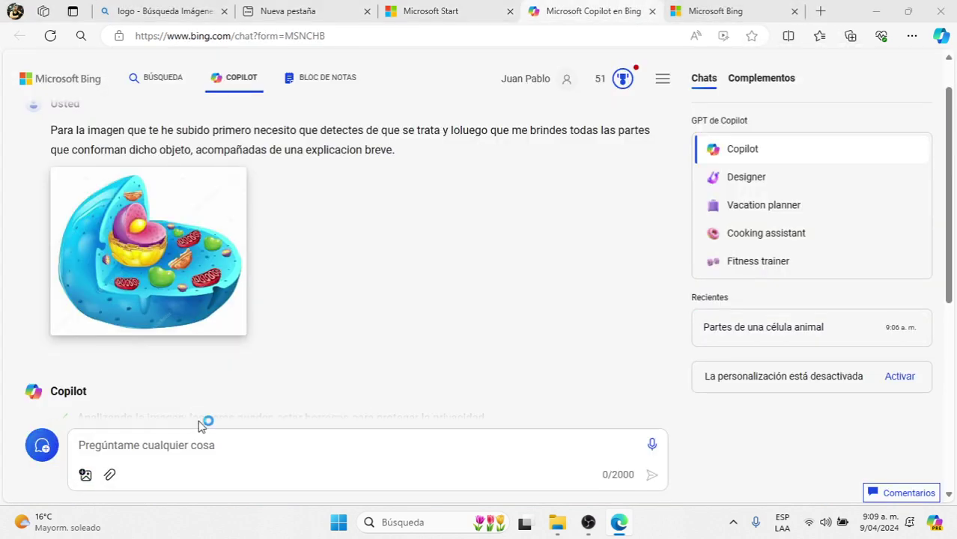
pyautogui.click(424, 131)
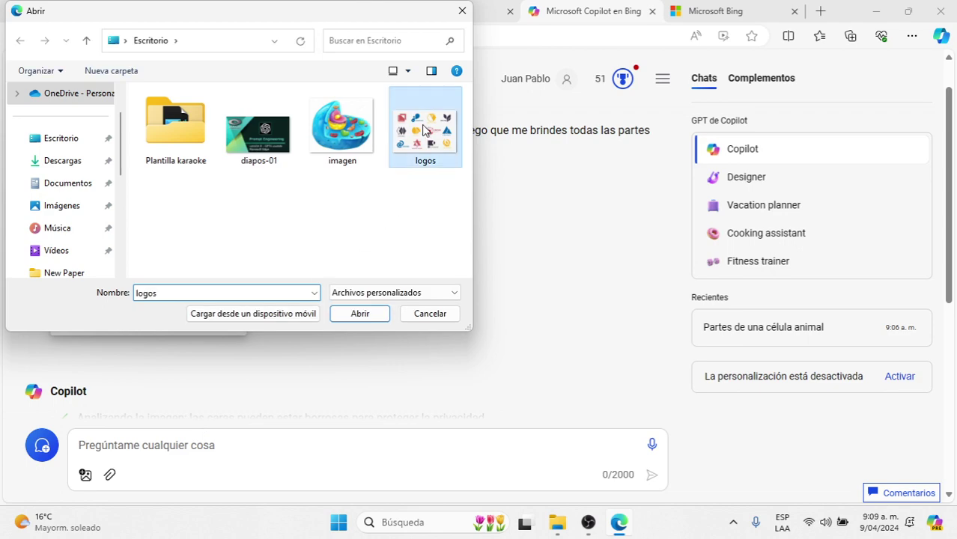
pyautogui.doubleClick(423, 131)
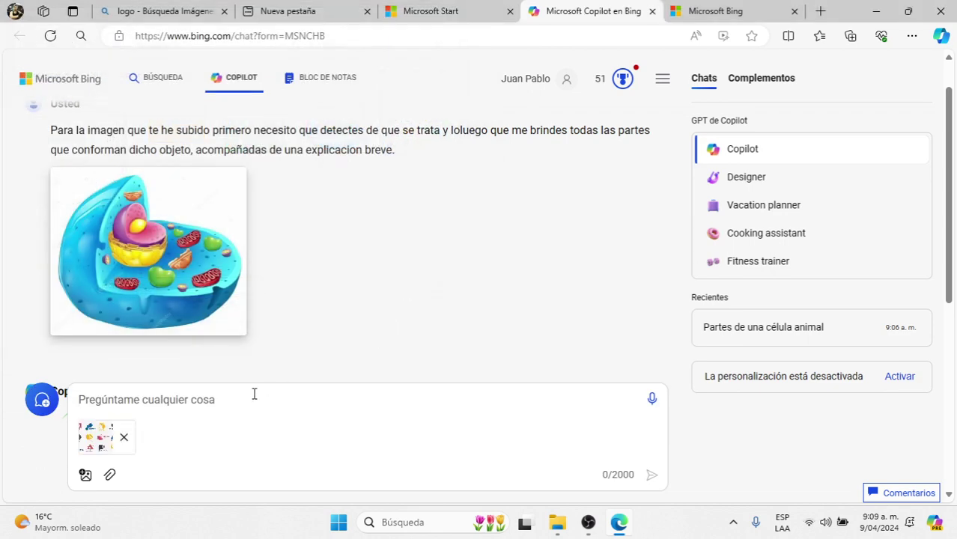
# Begin the Copilot prompt with "Necesito un logo que represente una marca de ropa deportiva, con la imagen".
pyautogui.write('Necesito un ')
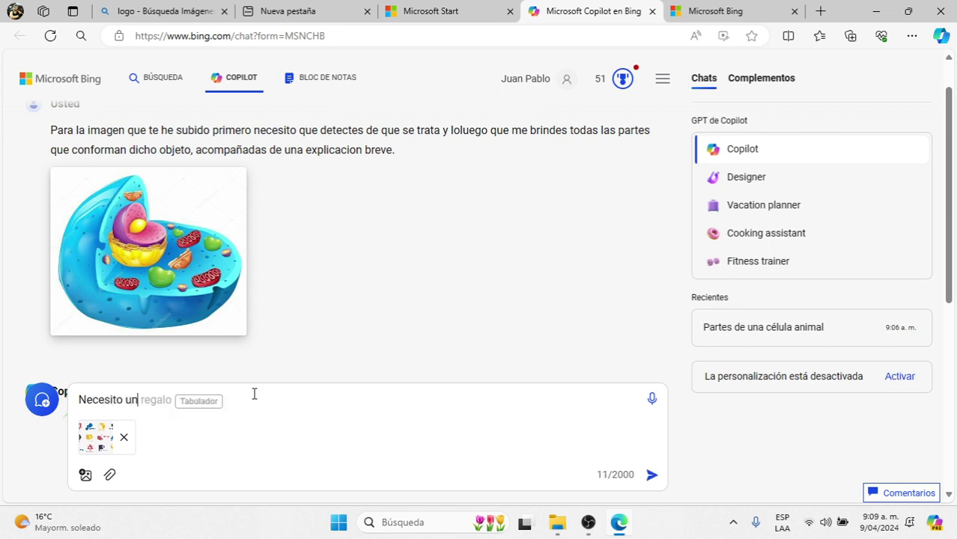
pyautogui.write('logo que ')
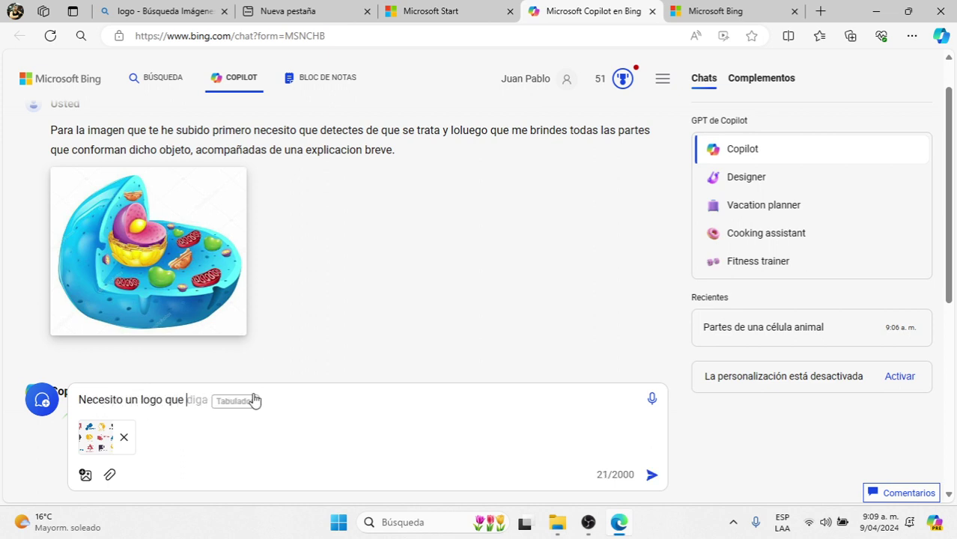
pyautogui.write('represe')
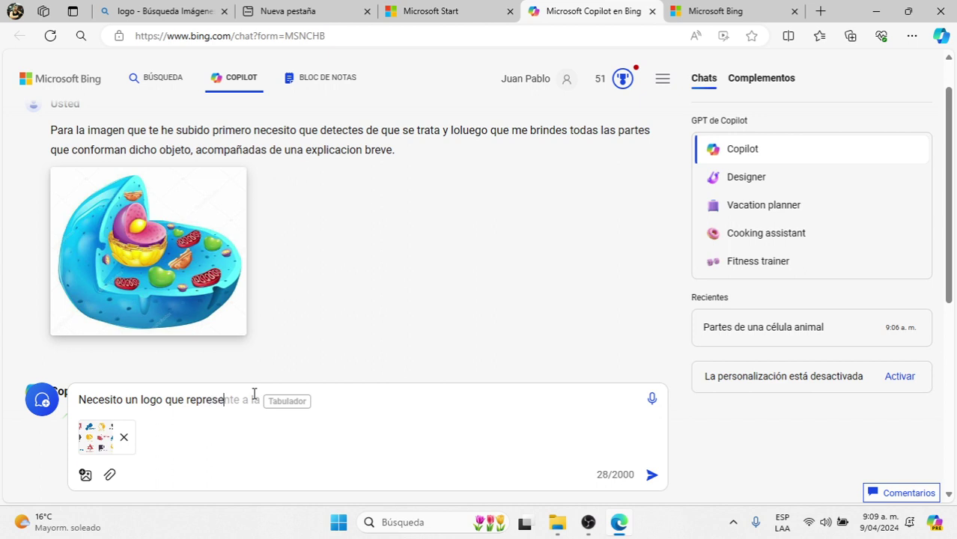
pyautogui.write('nte una ma')
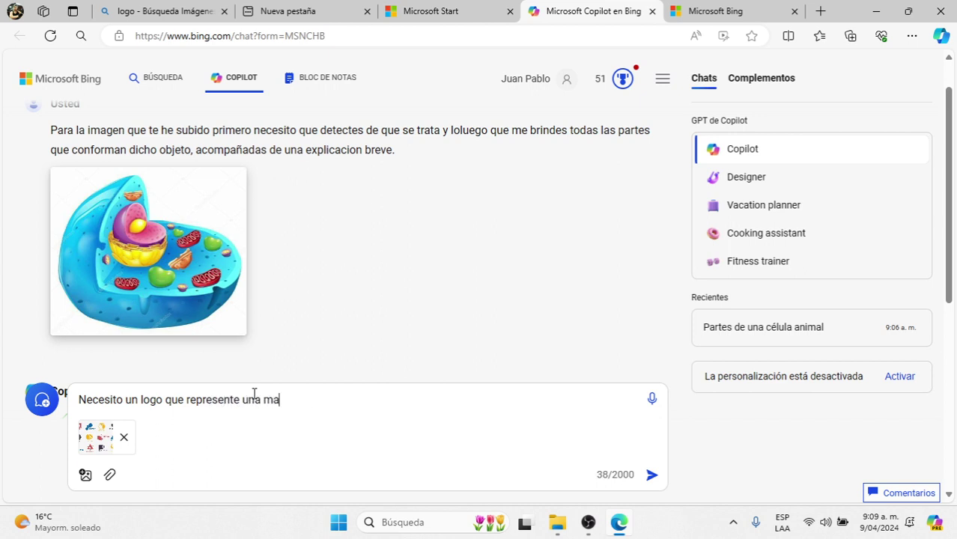
pyautogui.write('rca de ropa d')
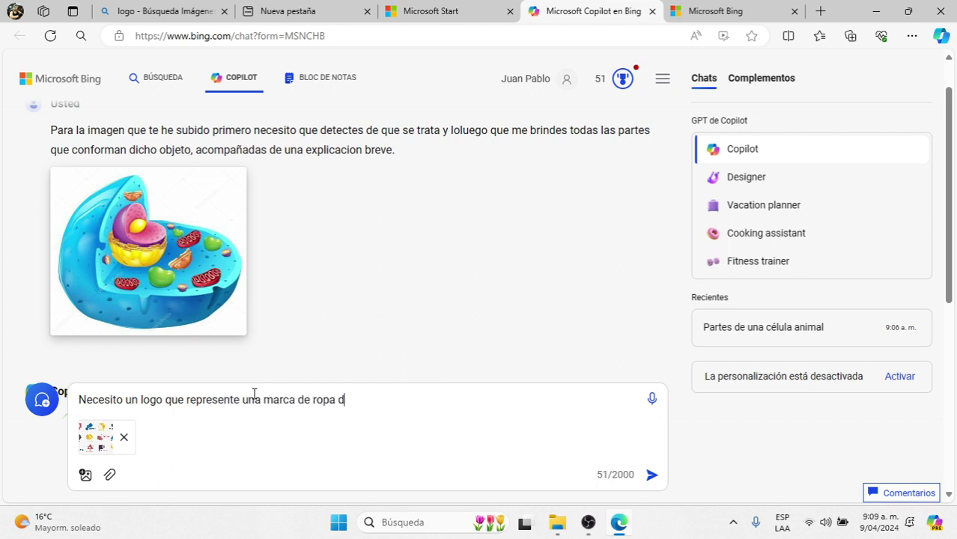
pyautogui.write('eportiva, con la imagen ')
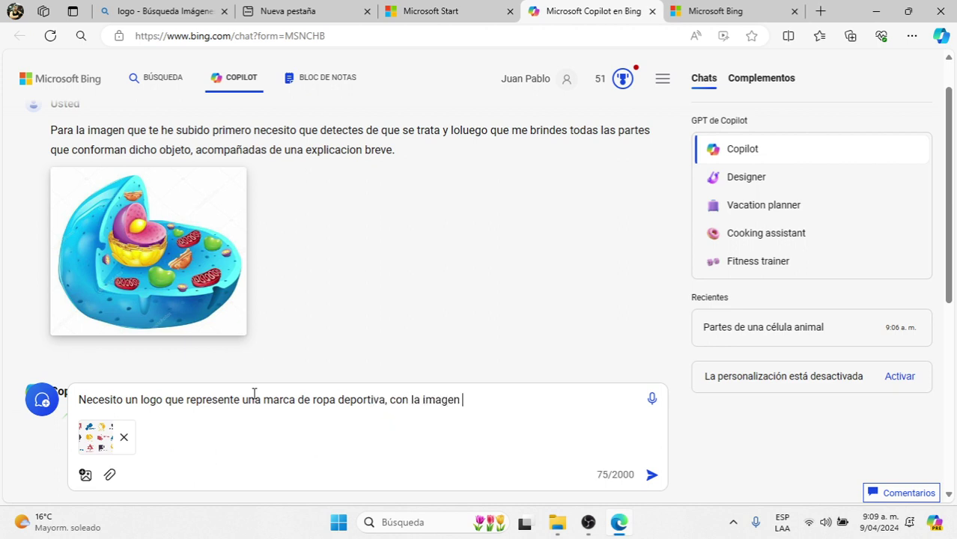
# Complete the prompt text with "que te he subido dime cual seria la mejor opcion y por que?".
pyautogui.write('que te he su')
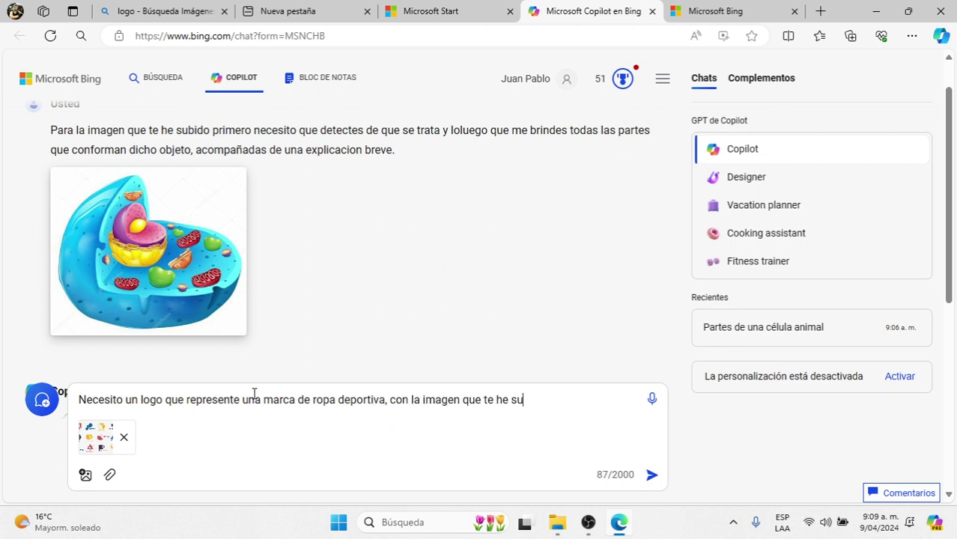
pyautogui.write('bido dime cual seria la ')
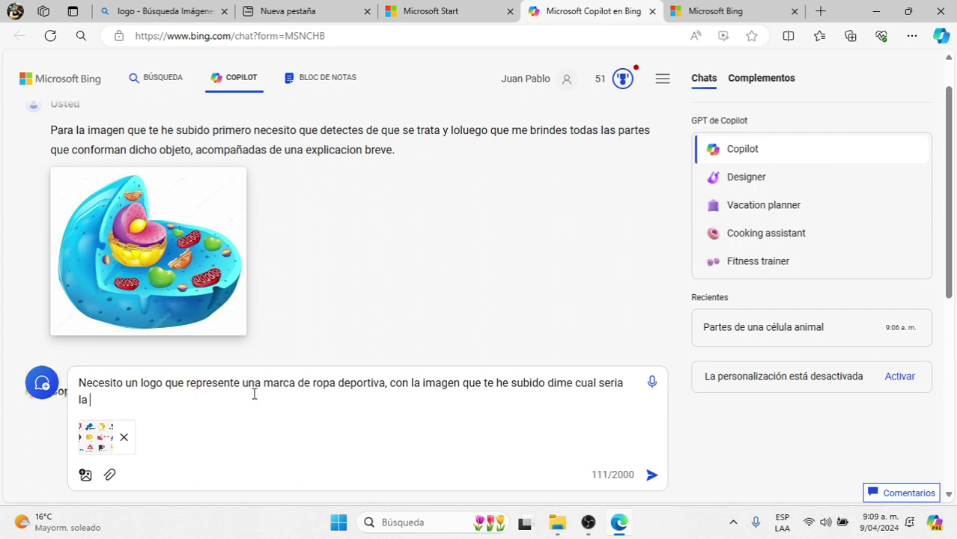
pyautogui.write('mejor opcio')
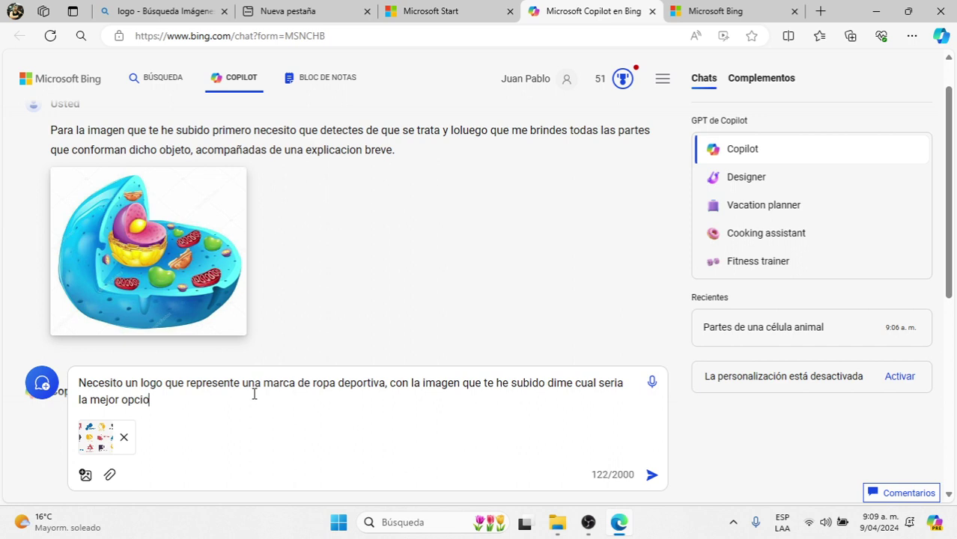
pyautogui.write('n y por que?')
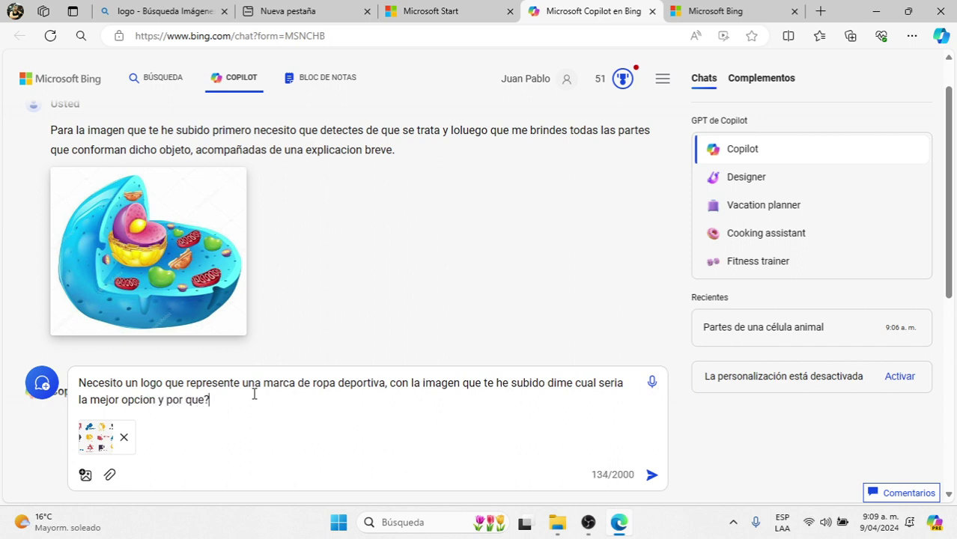